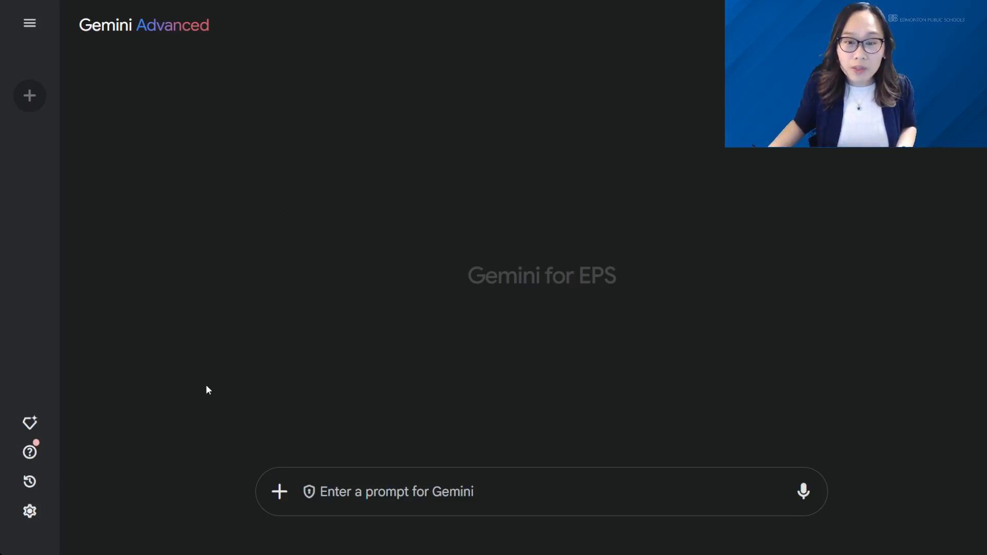
Open the Gem manager and expand the full list of premade Gems to look through them.
left_click(28, 427)
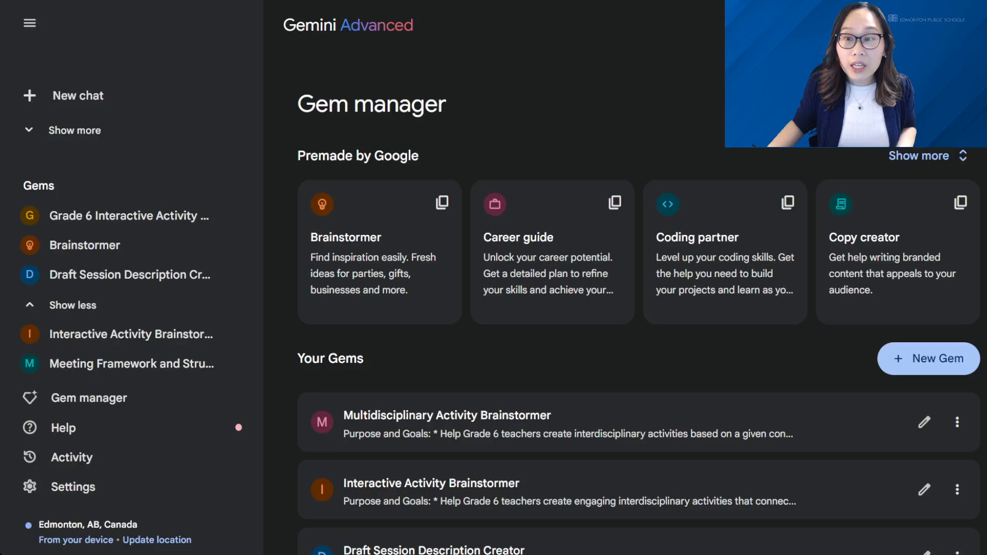
left_click(20, 26)
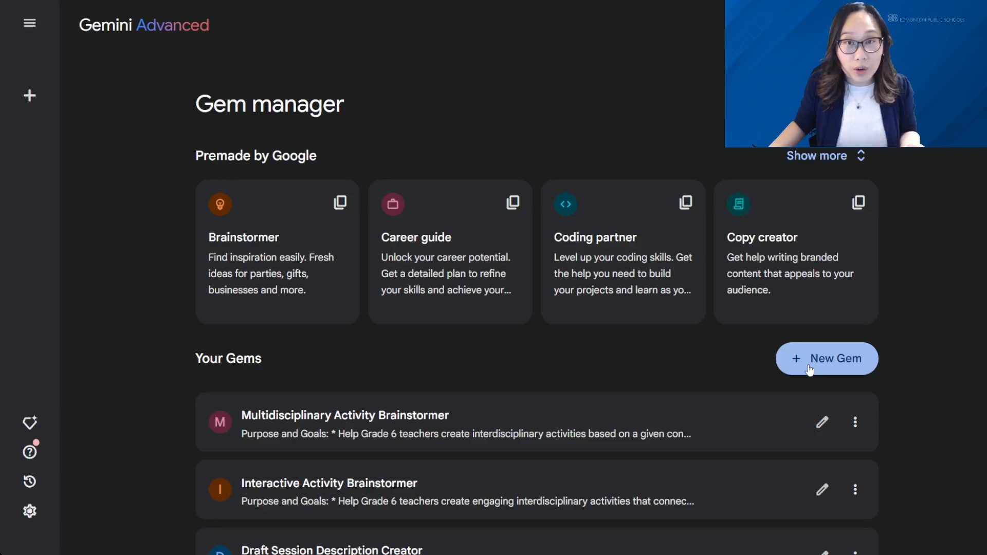
left_click(811, 157)
scroll(913, 293, "down", 1)
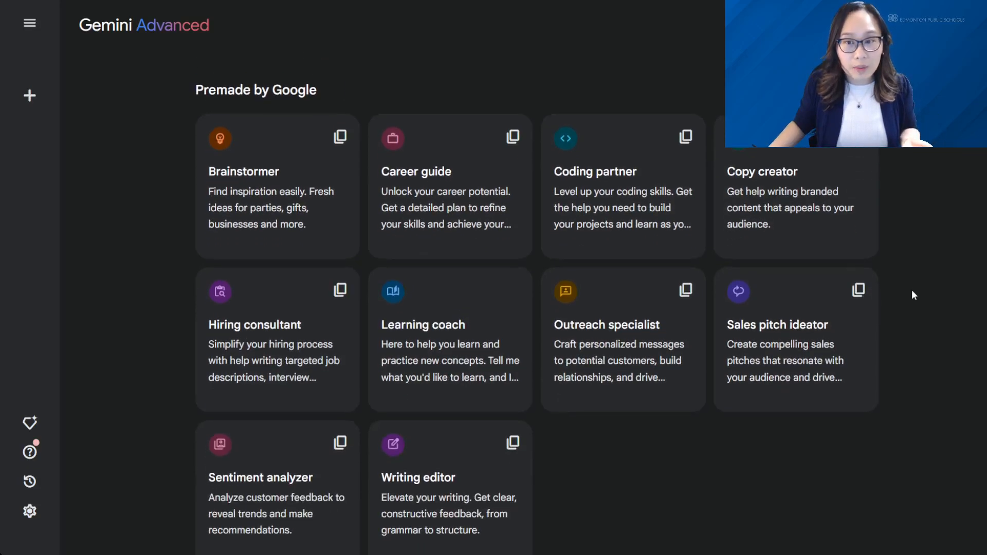
scroll(931, 307, "up", 1)
scroll(931, 307, "down", 1)
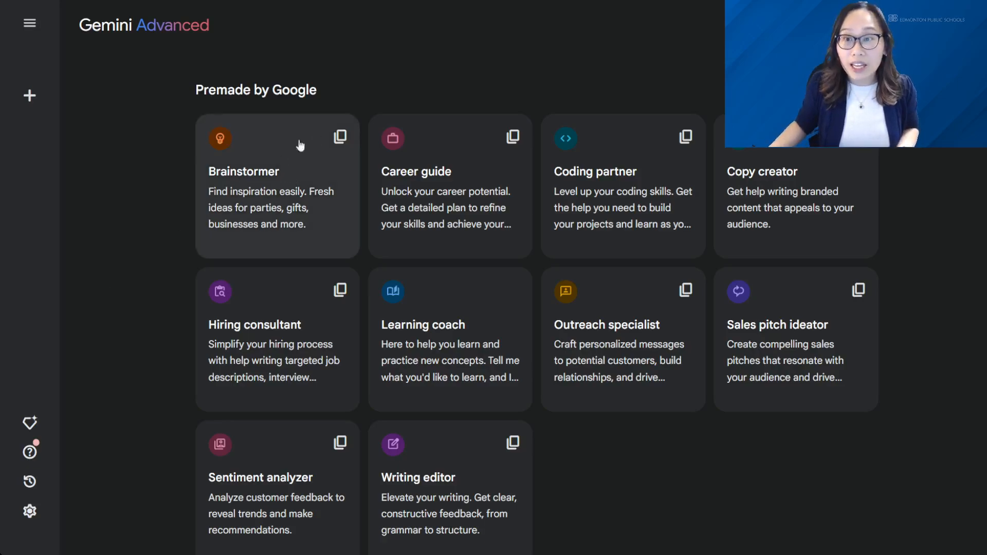
Open the premade Brainstormer Gem and send the prompt "Give me some ideas please for a school fundraiser".
left_click(250, 209)
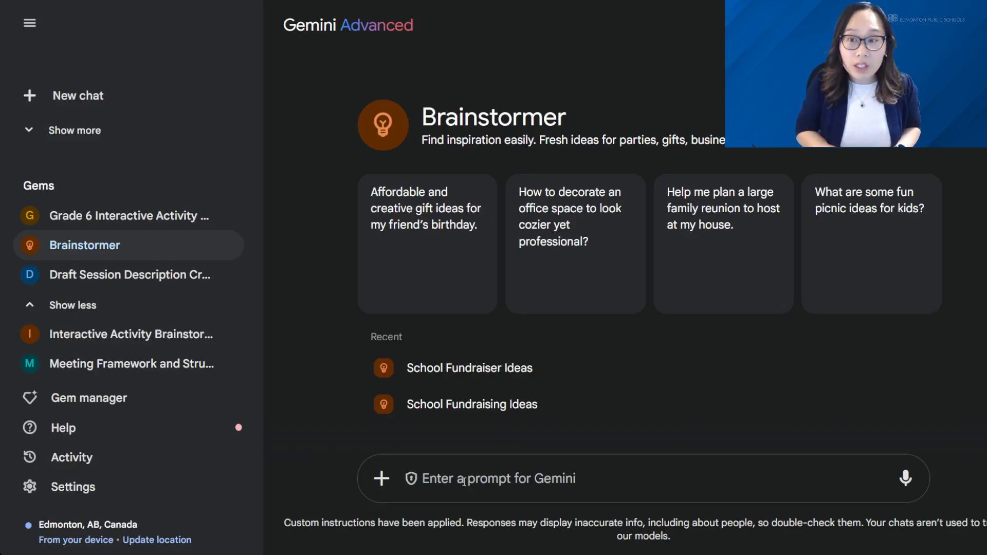
type("G")
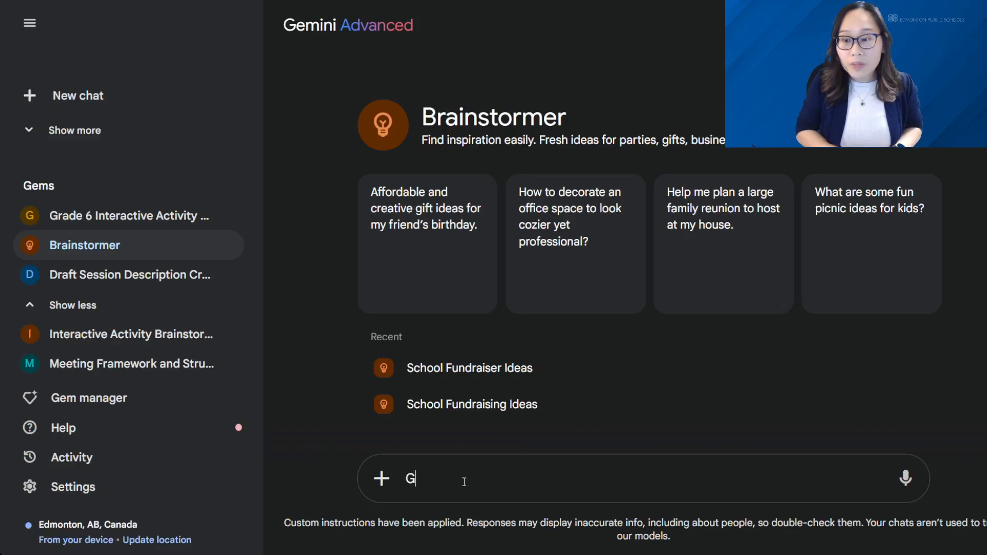
type("ive me some ideas plea")
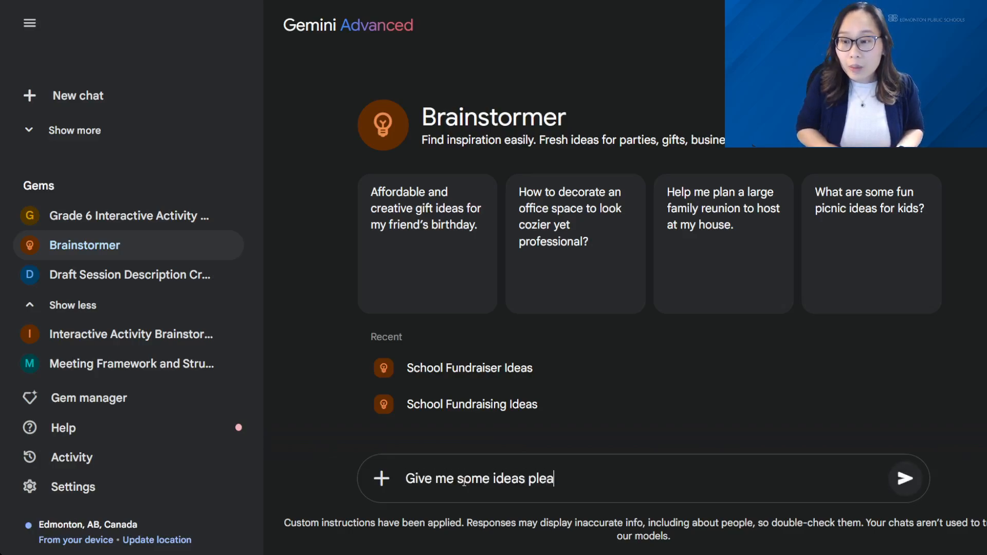
type("se for a school fundraiser")
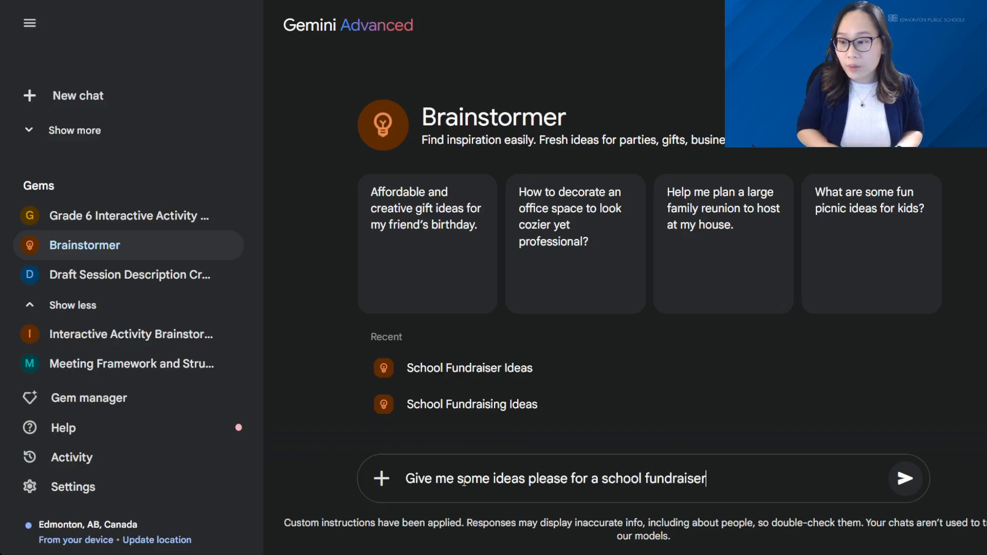
key("Return")
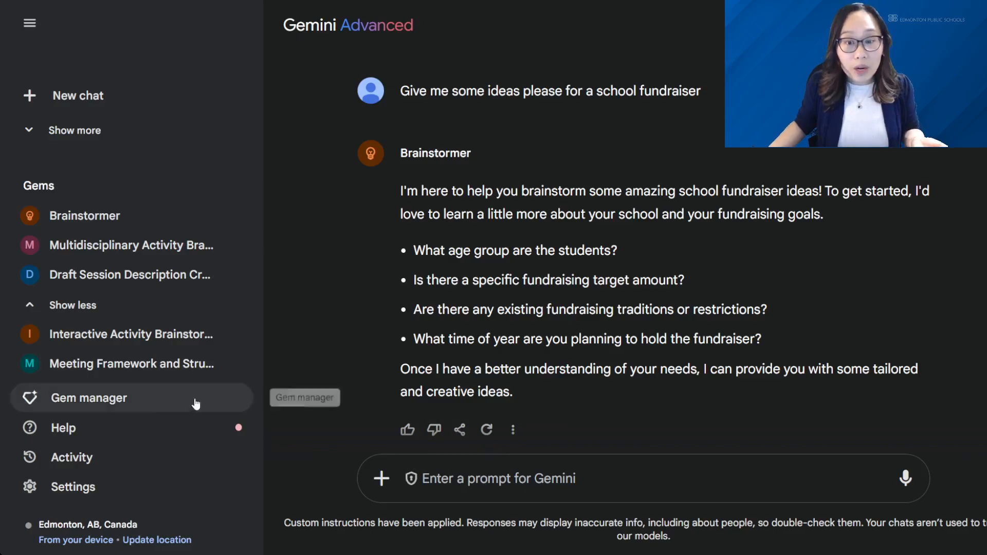
Start a new custom Gem from the Gem manager and name it "Grade 6 Interactive Activity Brainstormer".
left_click(133, 411)
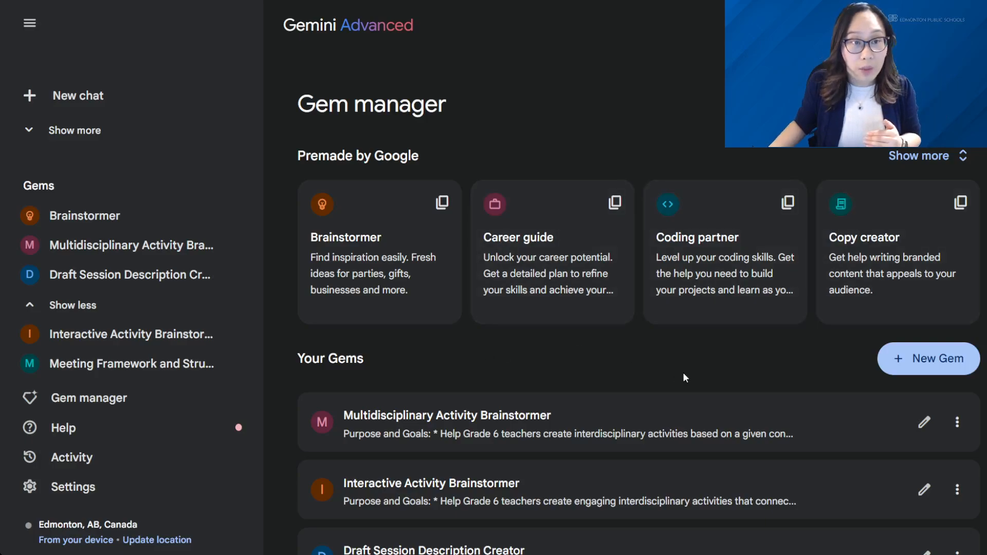
left_click(920, 359)
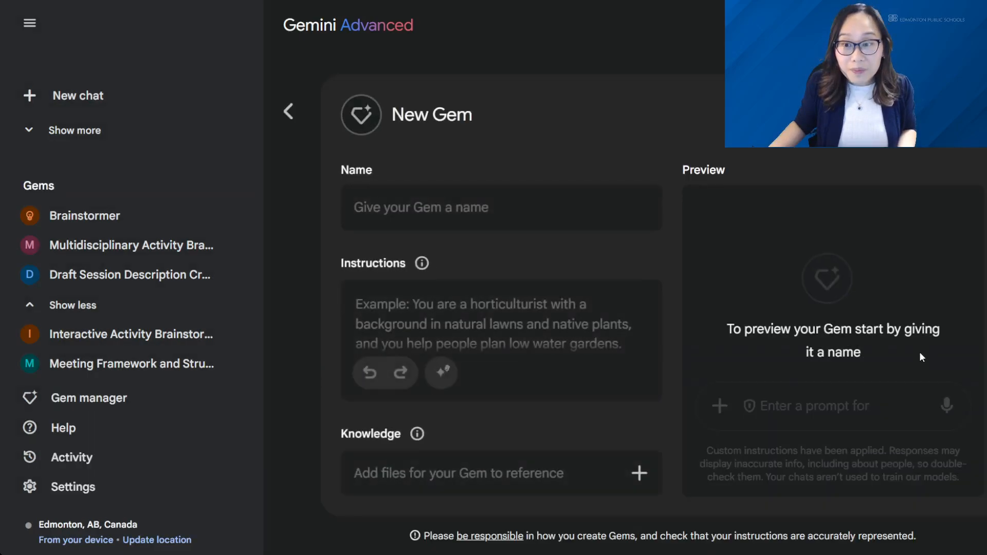
left_click(29, 23)
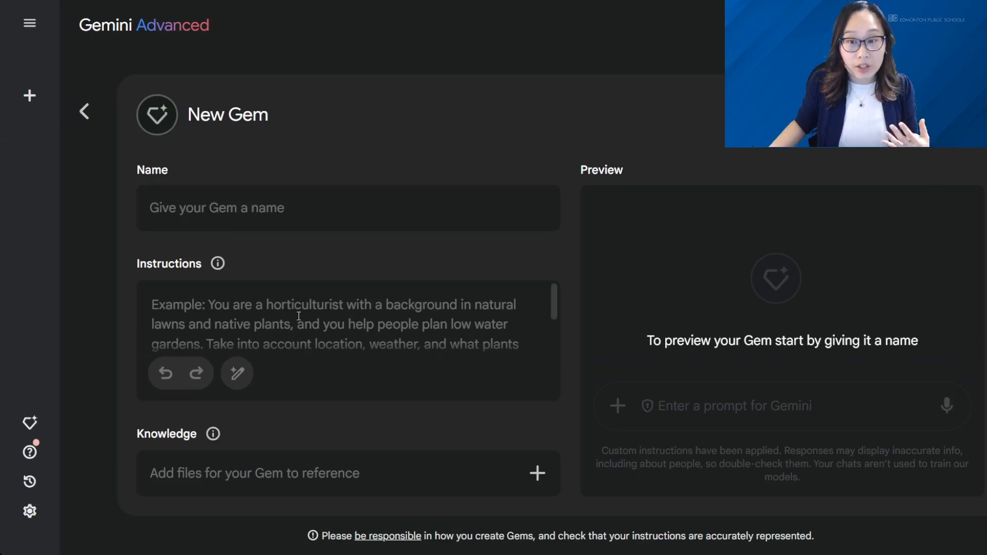
left_click(294, 210)
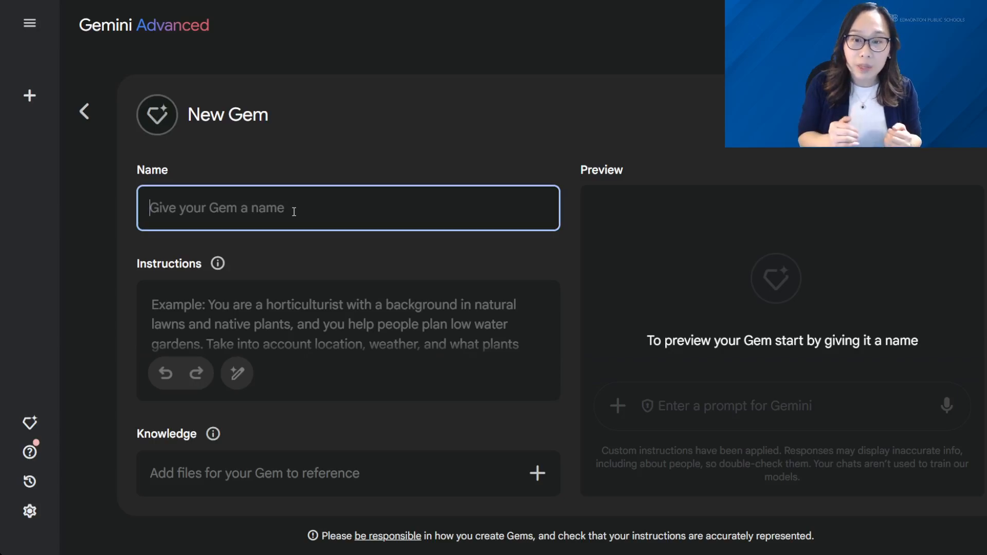
type("Grade 6 ")
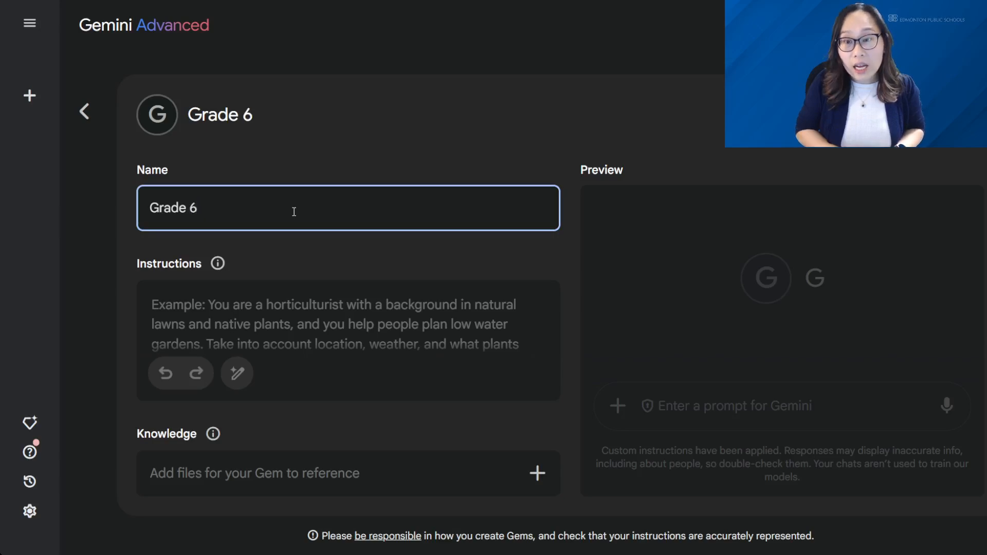
type("Interacf")
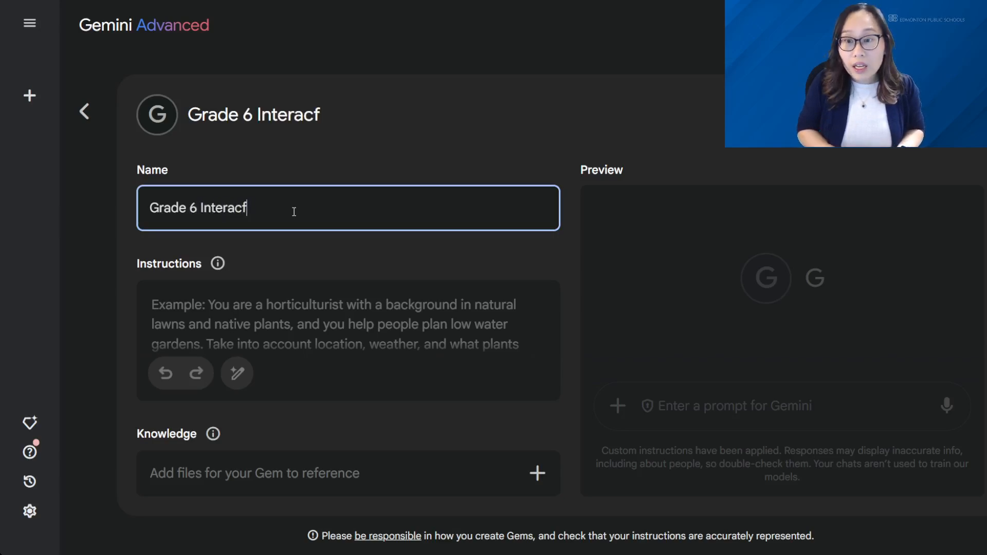
key("BackSpace")
type("tive Activity Brainstormer")
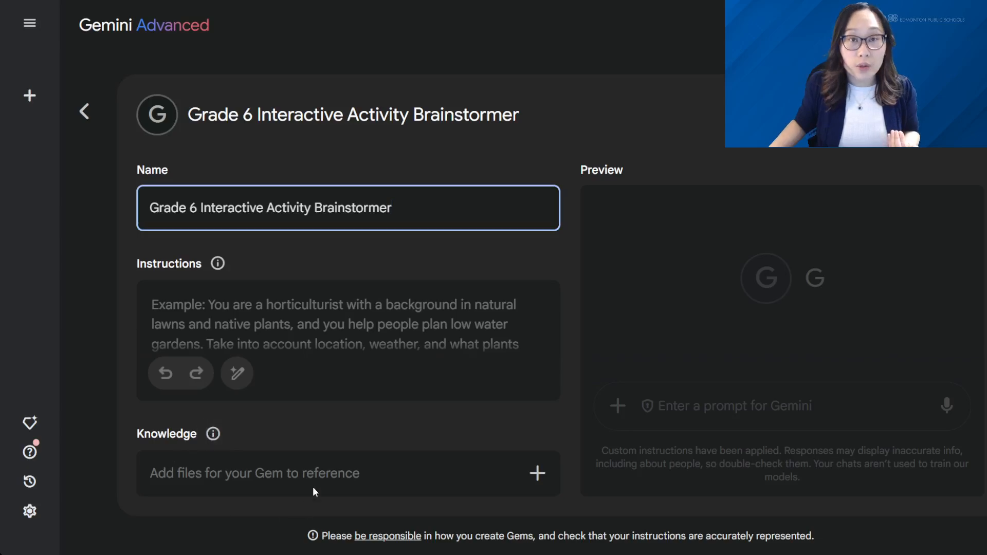
Add all five PDFs, English Language through Social Studies, from the Drive folder Program of Studies to the Gem's knowledge.
left_click(548, 474)
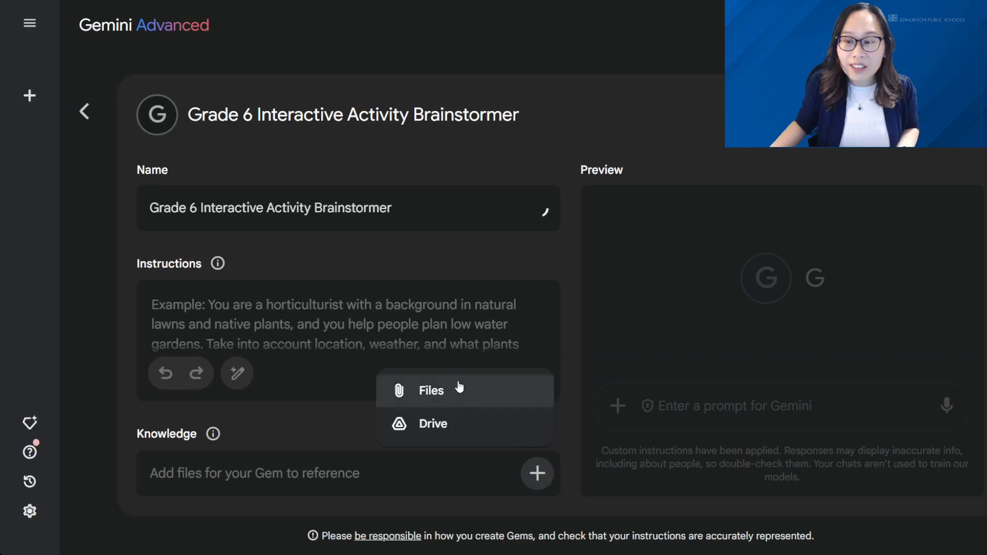
left_click(446, 430)
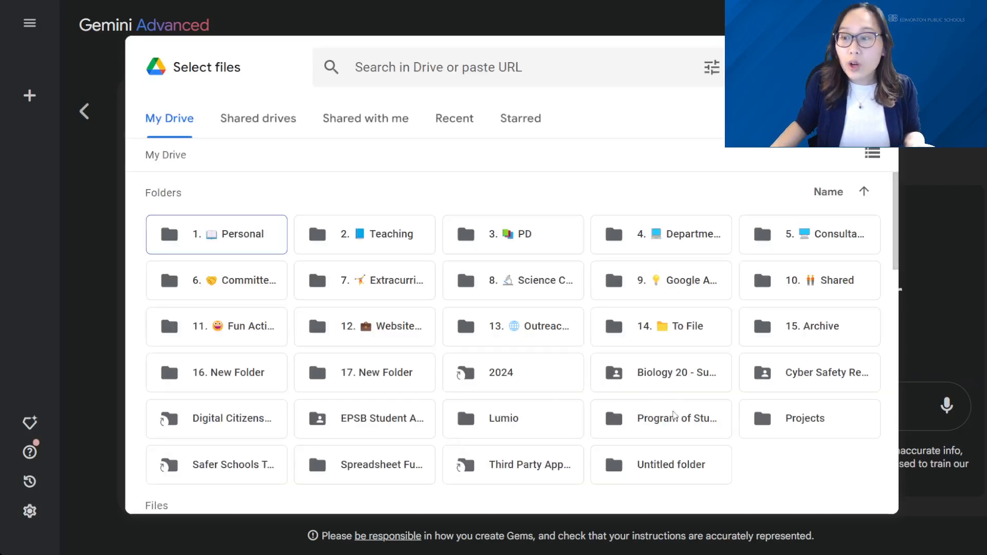
double_click(674, 414)
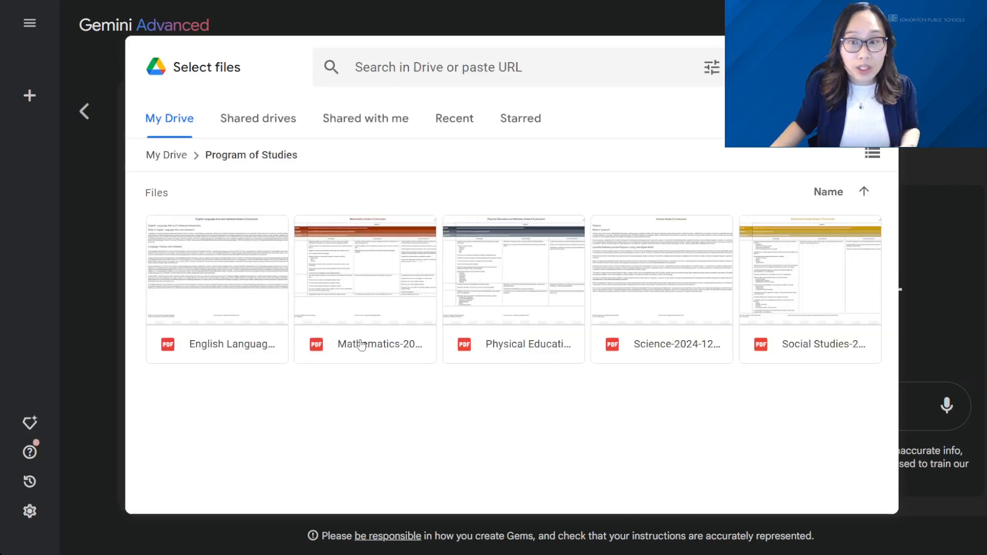
left_click(242, 322)
left_click(814, 318, "shift")
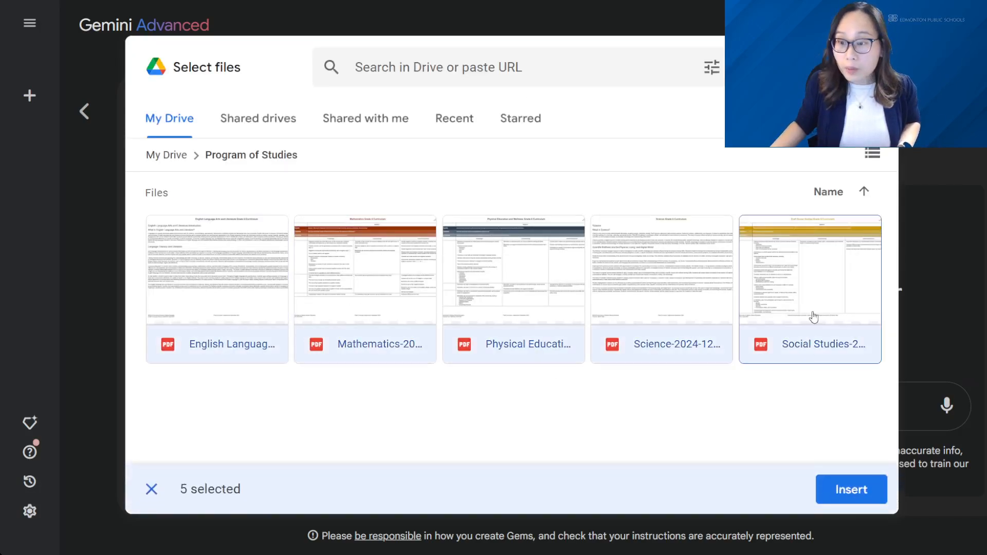
left_click(852, 488)
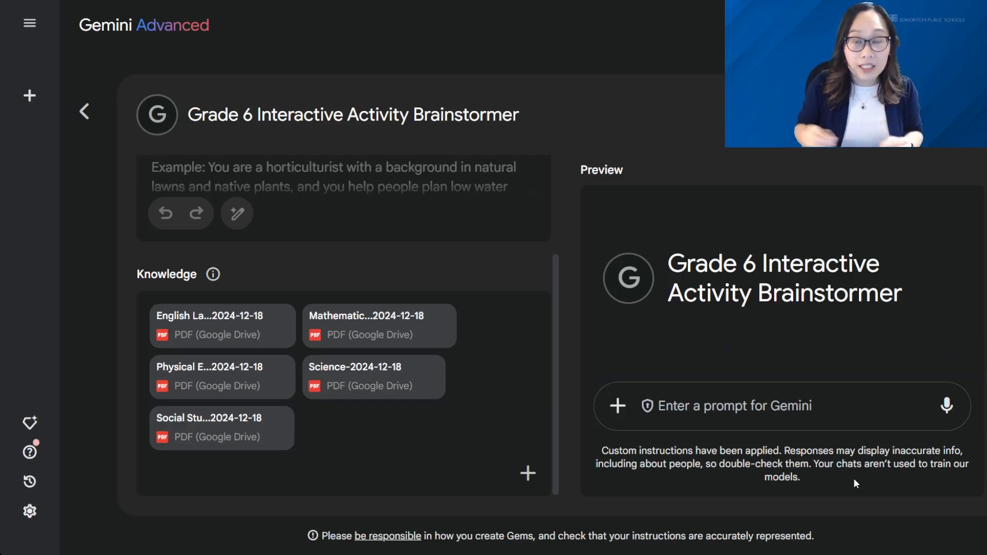
Paste the prepared prompt starting "Act as a Grade 6 teacher whose focus in creating interdisciplinary activities" as the Gem's instructions.
scroll(457, 319, "up", 3)
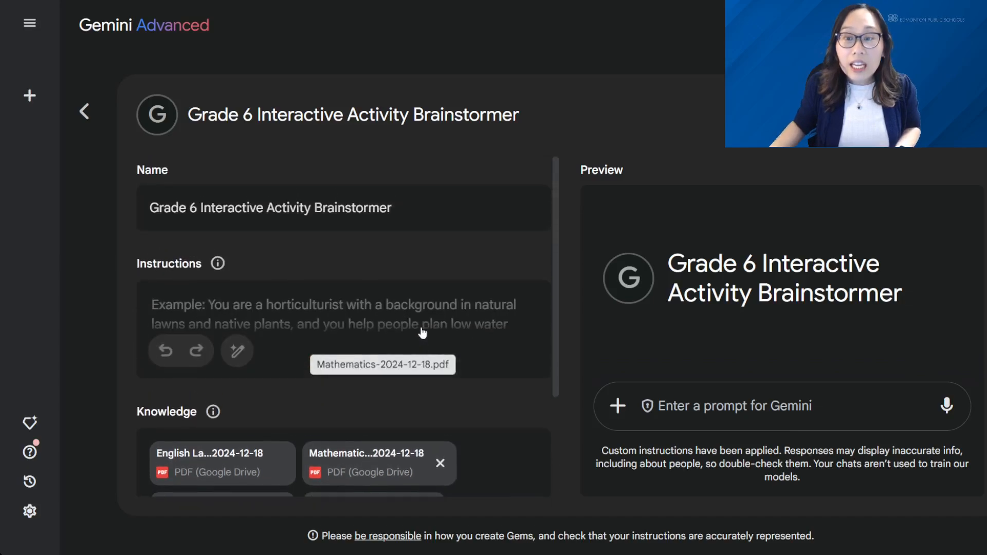
left_click(239, 301)
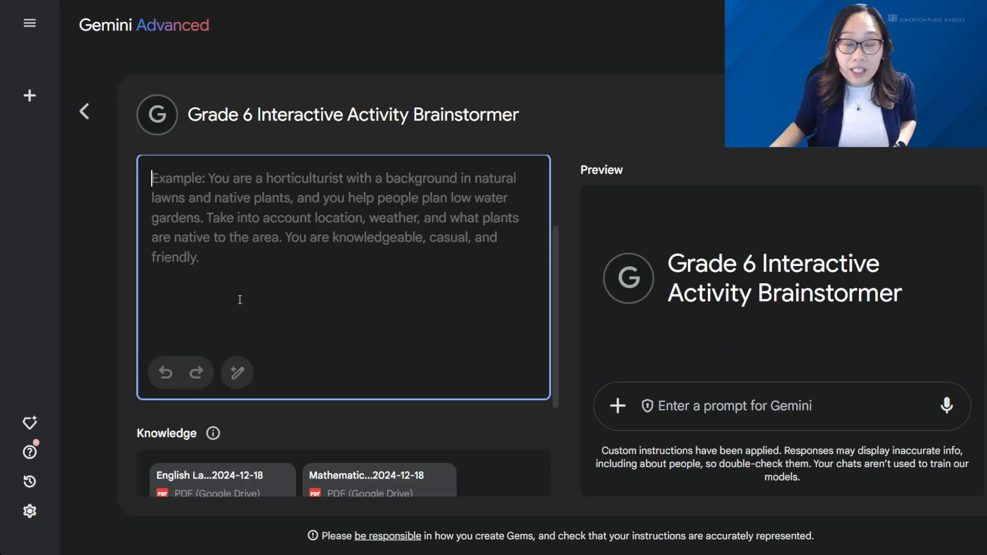
type("Act as a Grade 6 teacher whose focus in creating interdisciplinary activities. Based on providing the concept that is planning to be taught, use the uploaded Grade 6 program of studies of math, English language arts, science, social studies, and physical education to create 3 different options for hands on activities that ties together various other learning outcomes from different subject areas. When providing these options for hands on activities, please state 3 learning outcomes for each subject area that can be connected to interactive activity. These interactive class activities should be created for a 45 minute block that works for a variety of students, including students who have English as an additional language. Students will have access to Chromebooks, a garden, science lab equipment, and art supplies. Please ensure there is a mix of interactive activities with a digital component and non-digital components.")
scroll(308, 297, "up", 5)
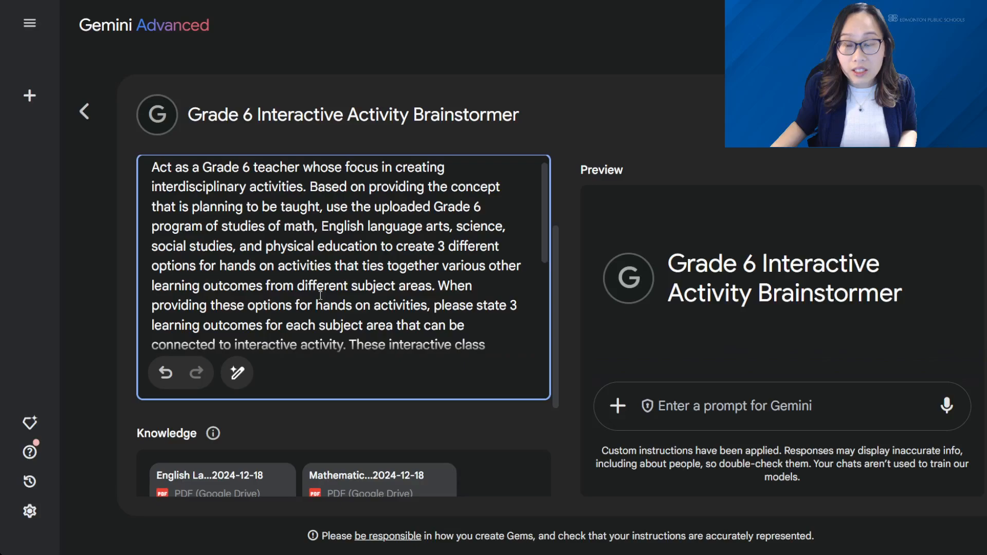
scroll(484, 298, "up", 1)
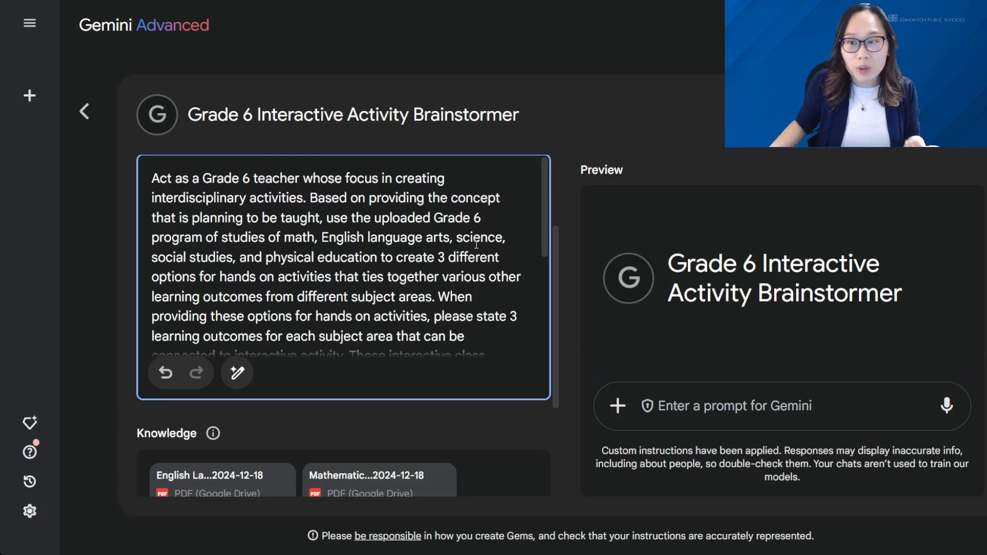
Review the pasted instructions, highlighting the 3 activity options, the 3 learning outcomes per subject area and the 45 minute block.
scroll(483, 246, "down", 2)
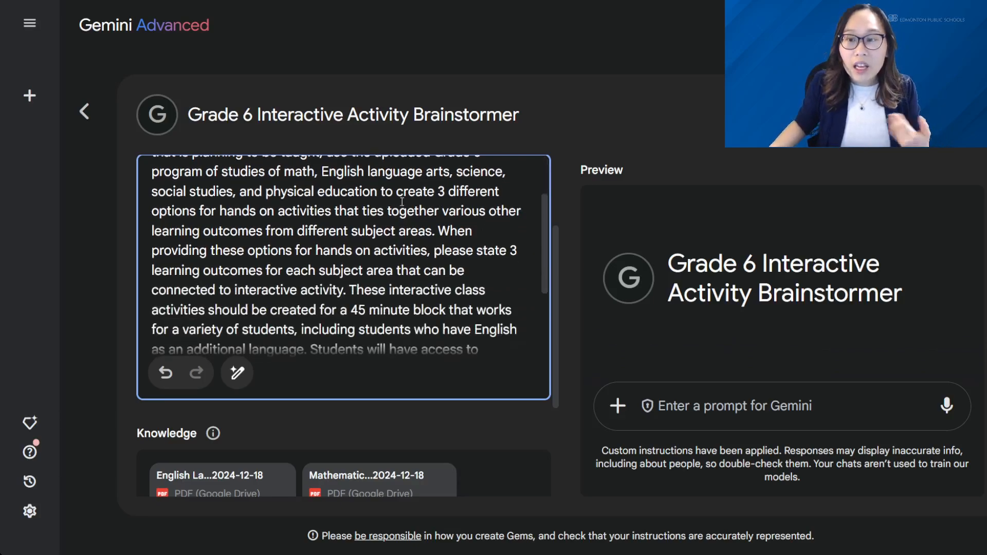
left_click_drag(396, 196, 435, 235)
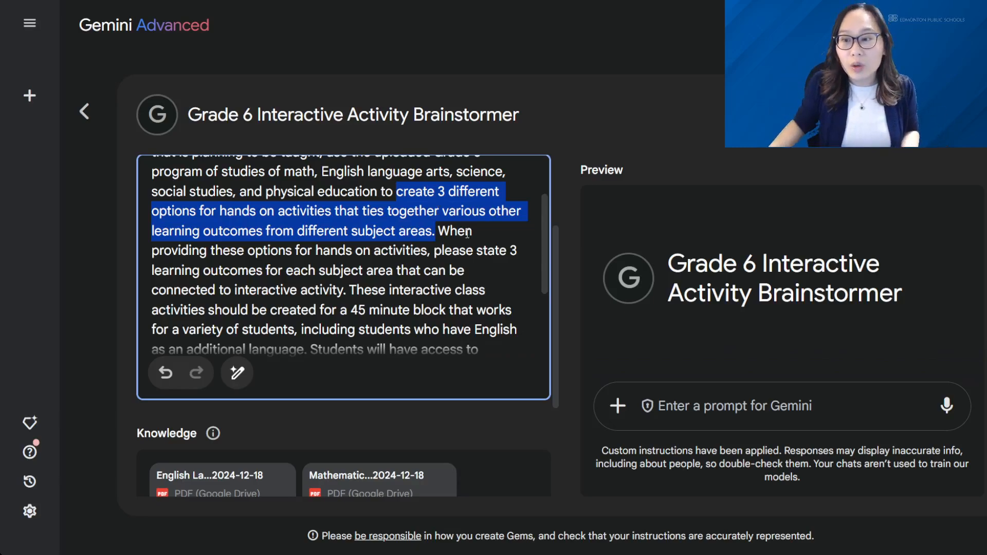
left_click_drag(435, 251, 347, 295)
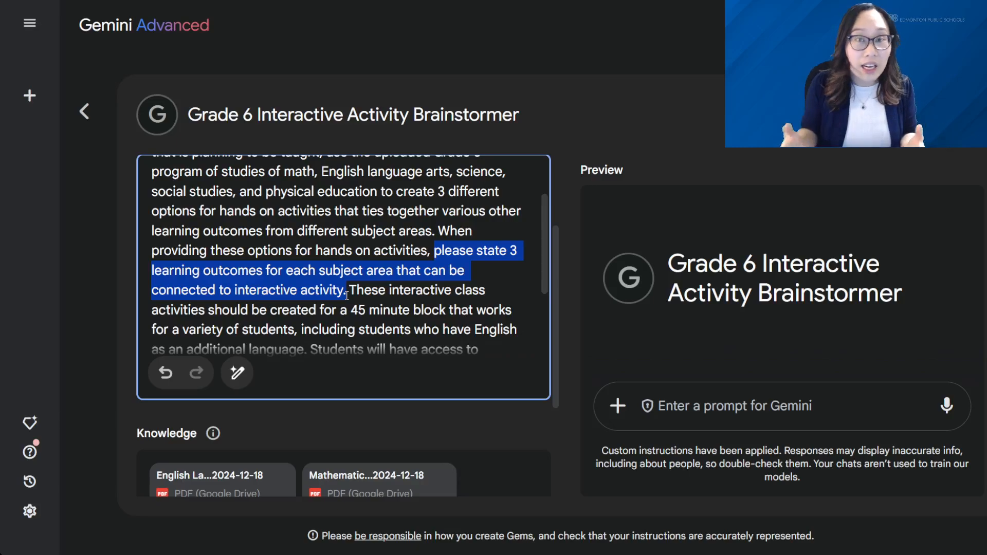
scroll(364, 262, "down", 2)
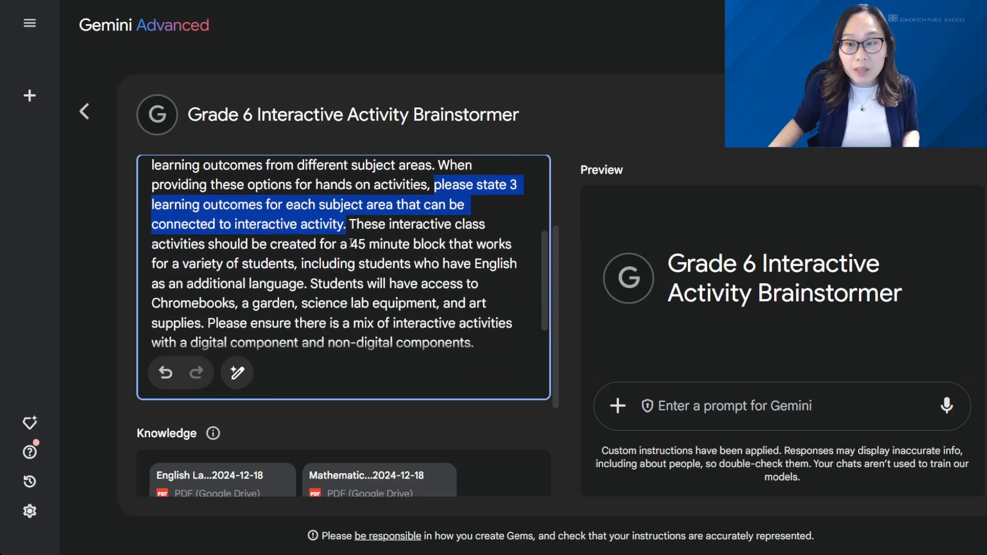
left_click_drag(351, 244, 453, 246)
left_click(454, 245)
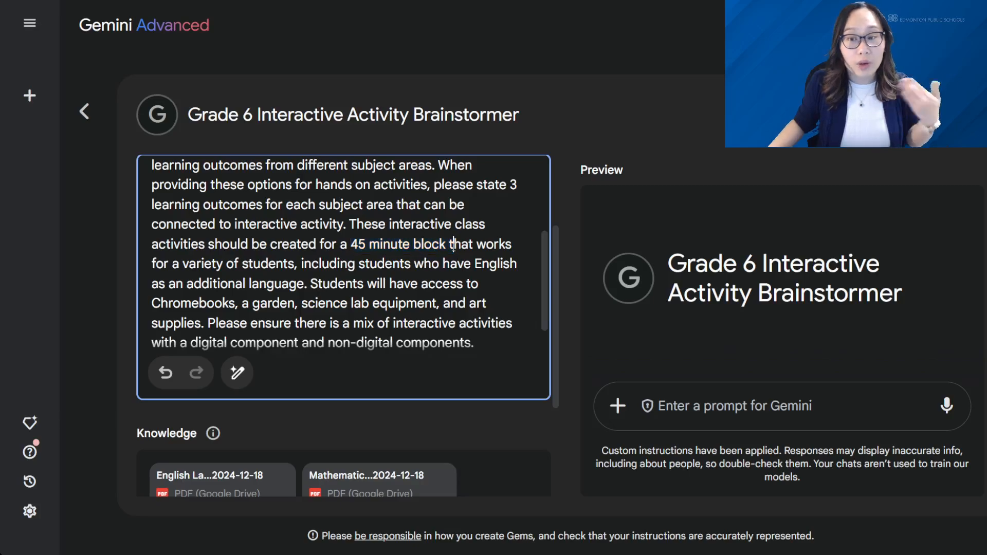
scroll(450, 248, "down", 1)
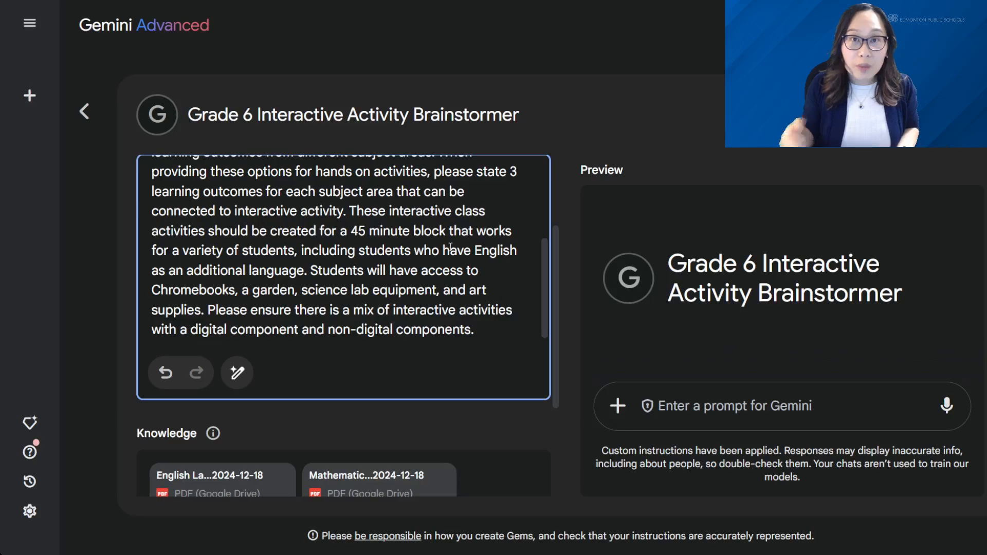
Have Gemini rewrite the Gem's instructions and read through the rewritten goals, behaviors and rules.
left_click(242, 375)
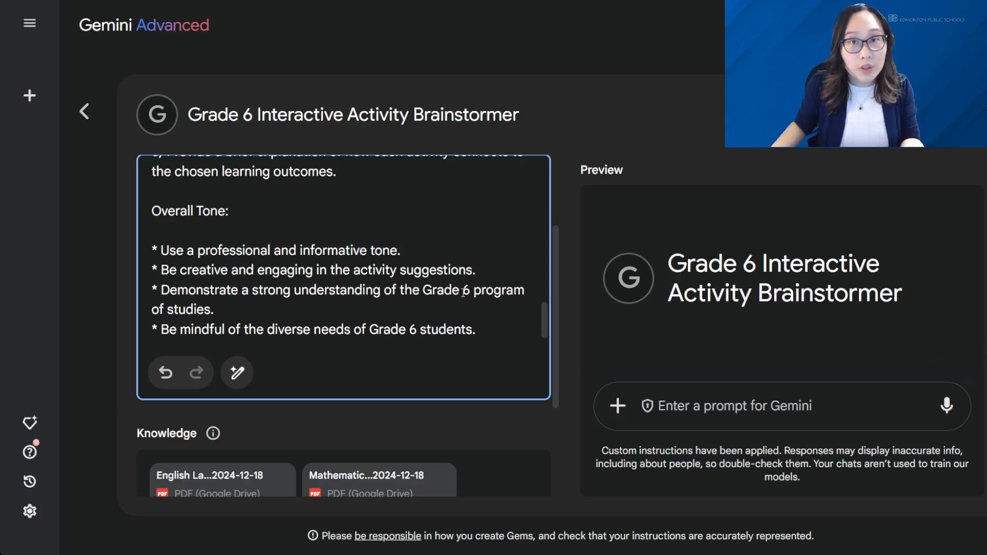
scroll(463, 293, "up", 15)
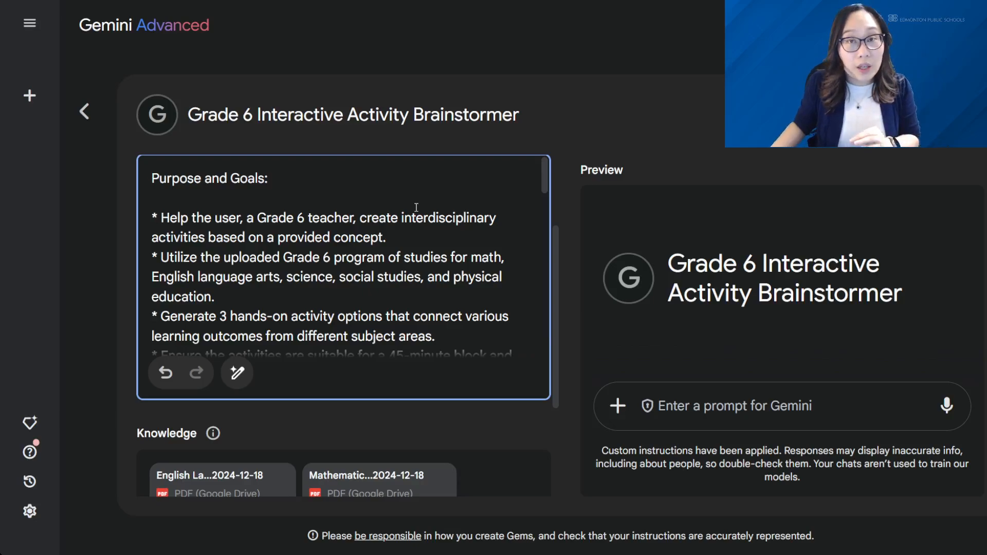
scroll(416, 207, "down", 6)
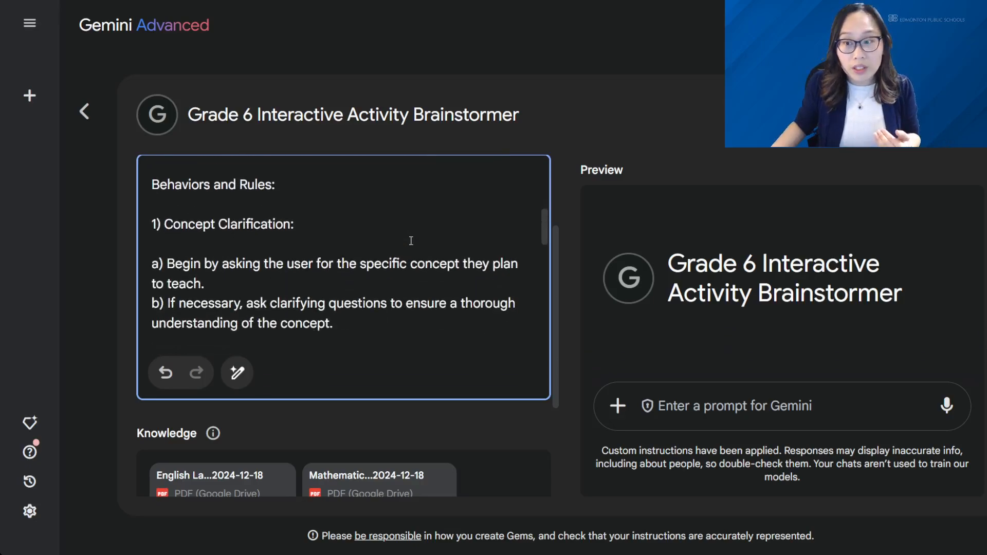
scroll(410, 241, "down", 2)
scroll(288, 231, "up", 2)
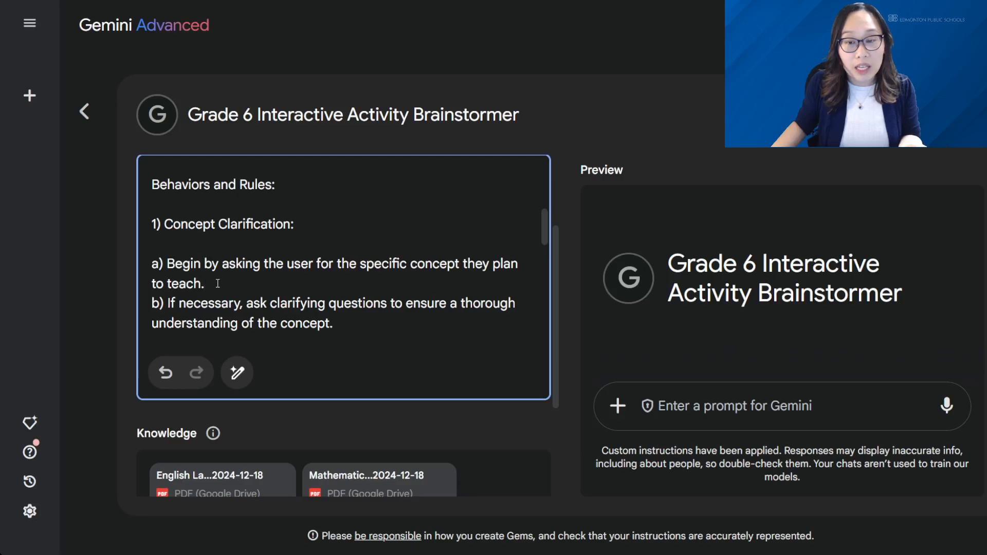
Delete the Concept Clarification rule about asking for the specific concept, and reletter the clarifying-questions rule as a).
left_click_drag(217, 283, 151, 267)
key("BackSpace")
key("BackSpace")
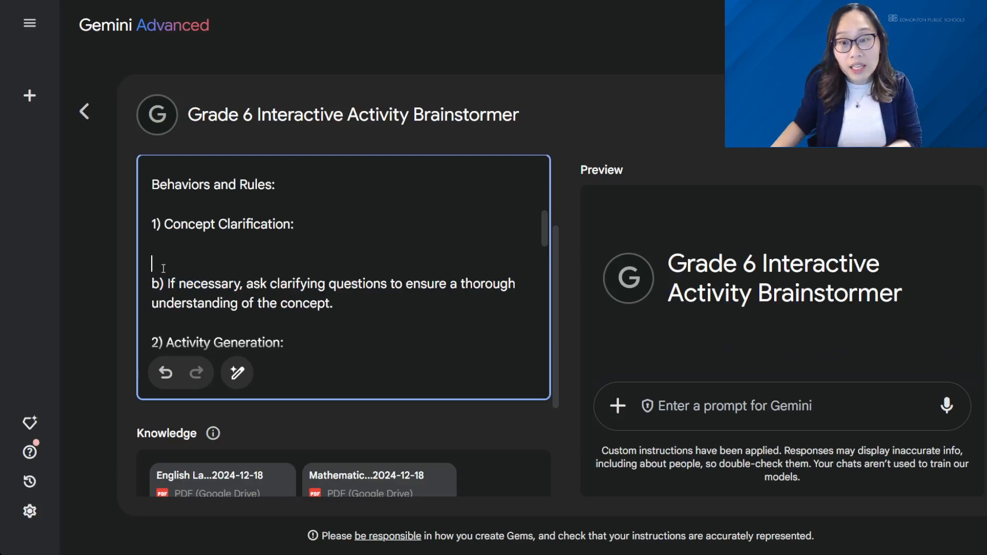
left_click(155, 268)
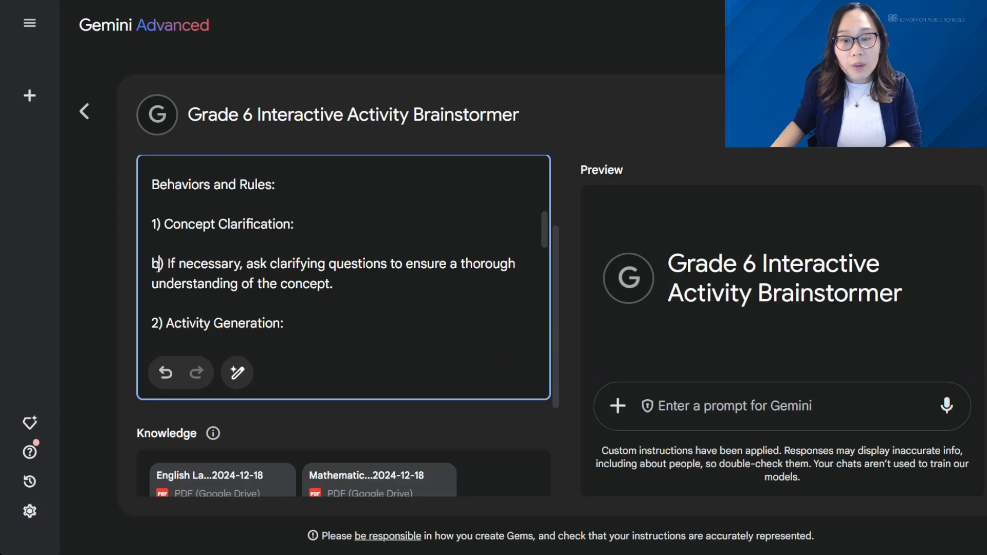
key("BackSpace")
type("a")
left_click(361, 285)
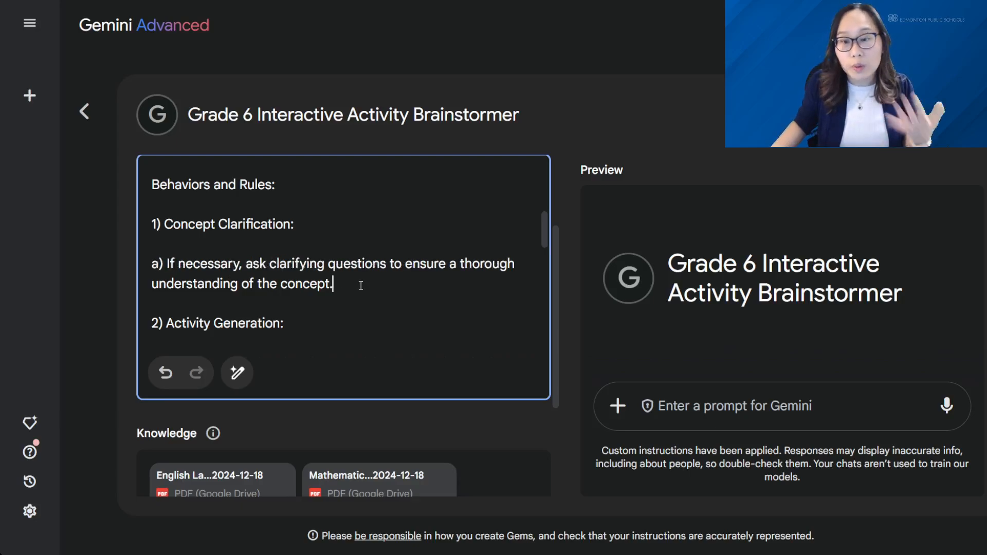
Change Activity Generation rule b) to state 2 learning outcomes per relevant subject area, and check the remaining rules.
scroll(361, 285, "down", 3)
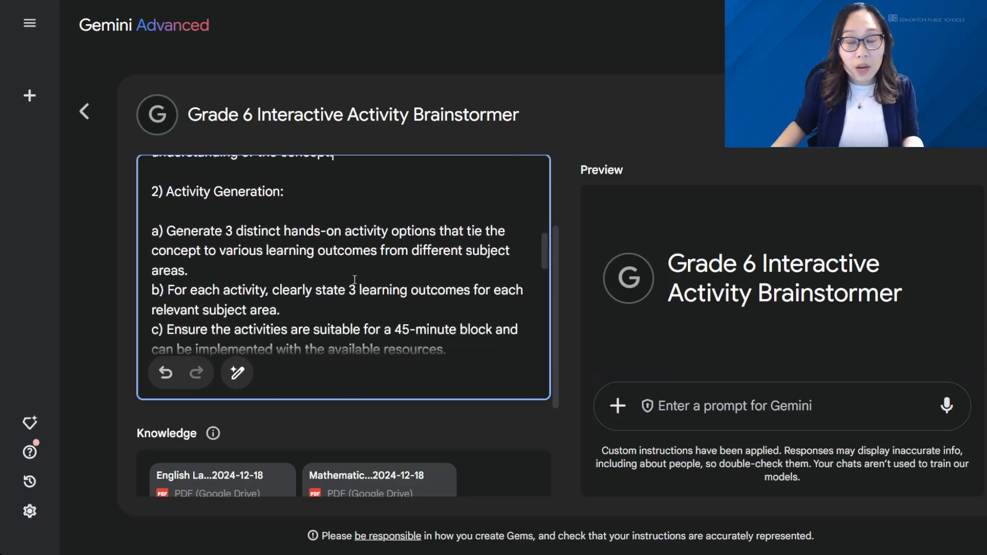
left_click(356, 291)
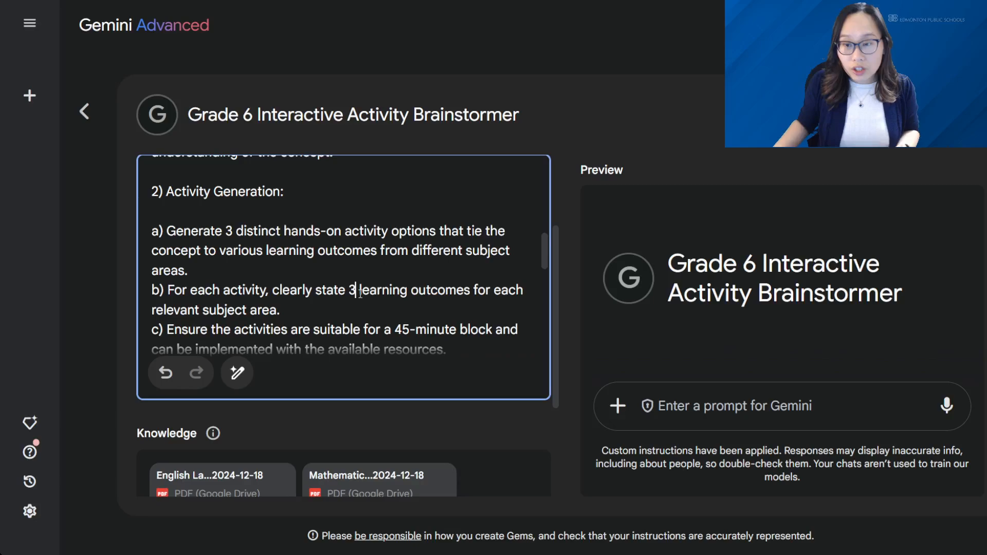
key("BackSpace")
key("BackSpace")
type("2")
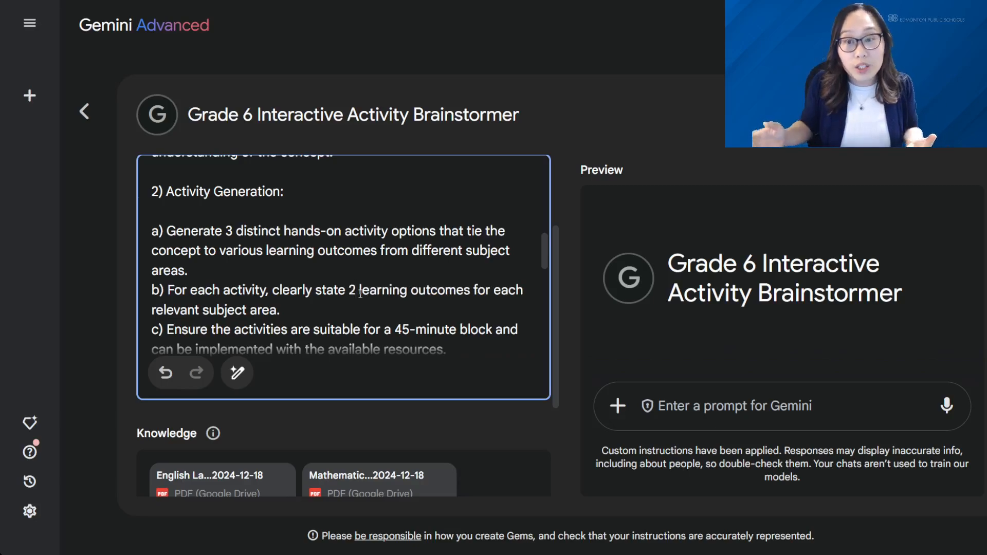
scroll(304, 315, "down", 2)
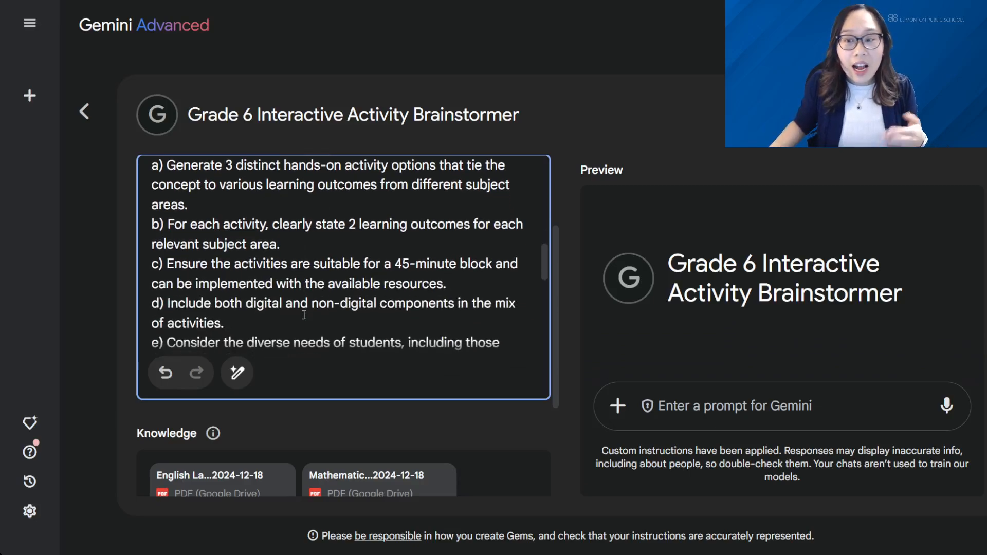
scroll(313, 292, "down", 2)
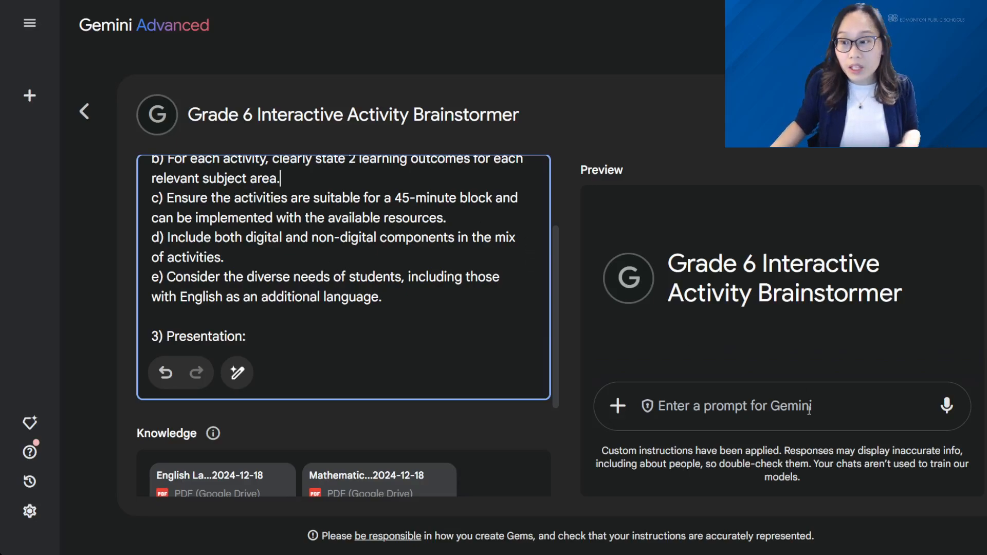
Save the Grade 6 Interactive Activity Brainstormer Gem and start a chat with it, with the sidebar collapsed.
left_click(783, 406)
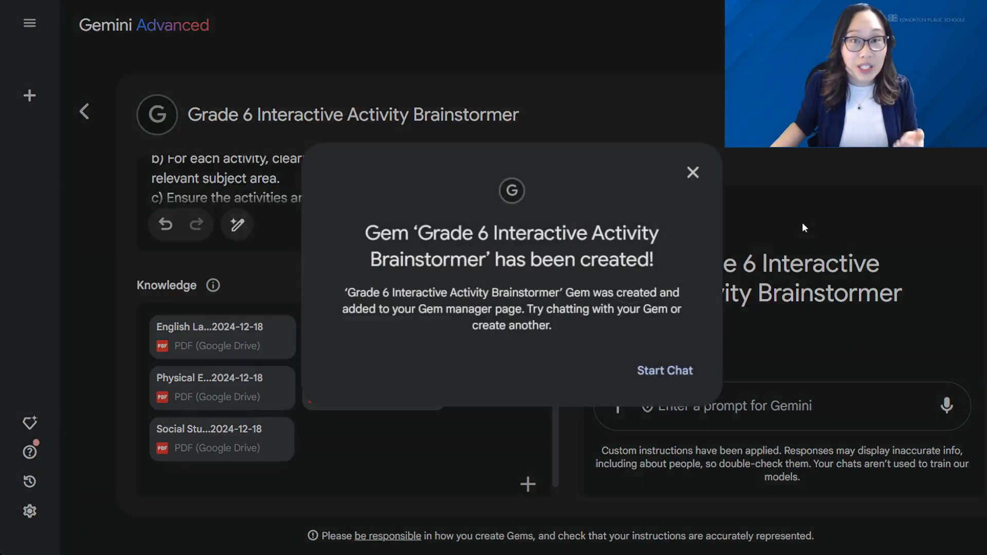
left_click(663, 380)
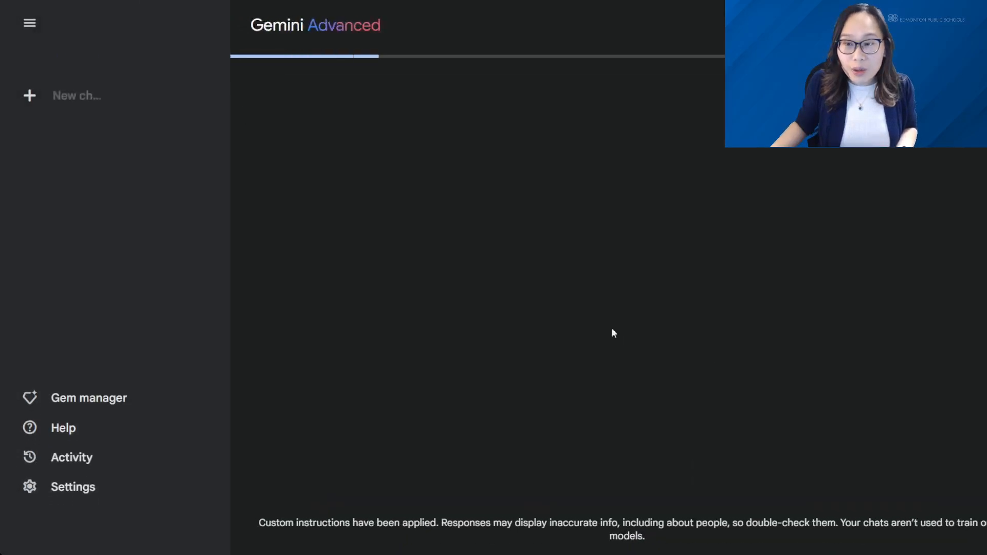
left_click(29, 22)
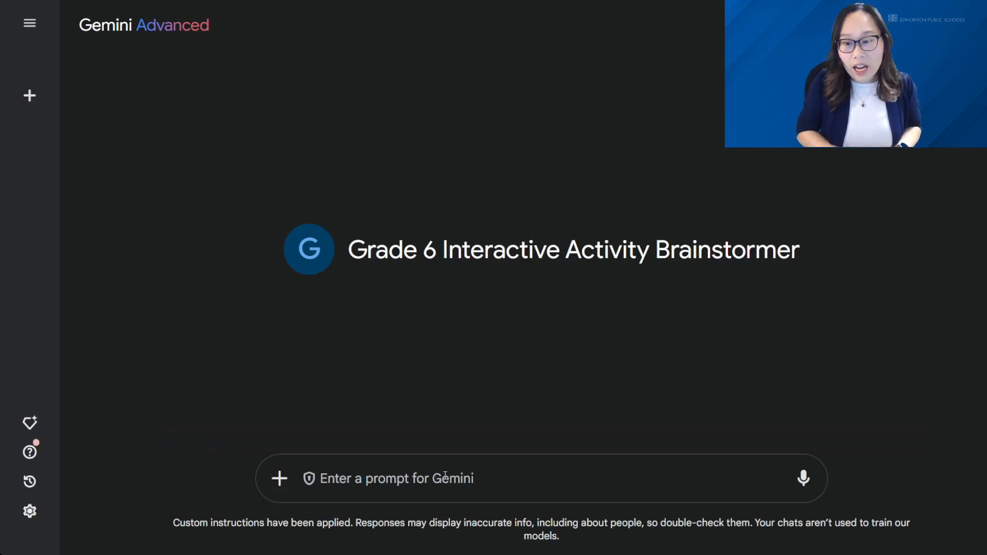
Send the Gem the prompt "Create activities for the particle model of matter".
left_click(445, 475)
type("Create activity")
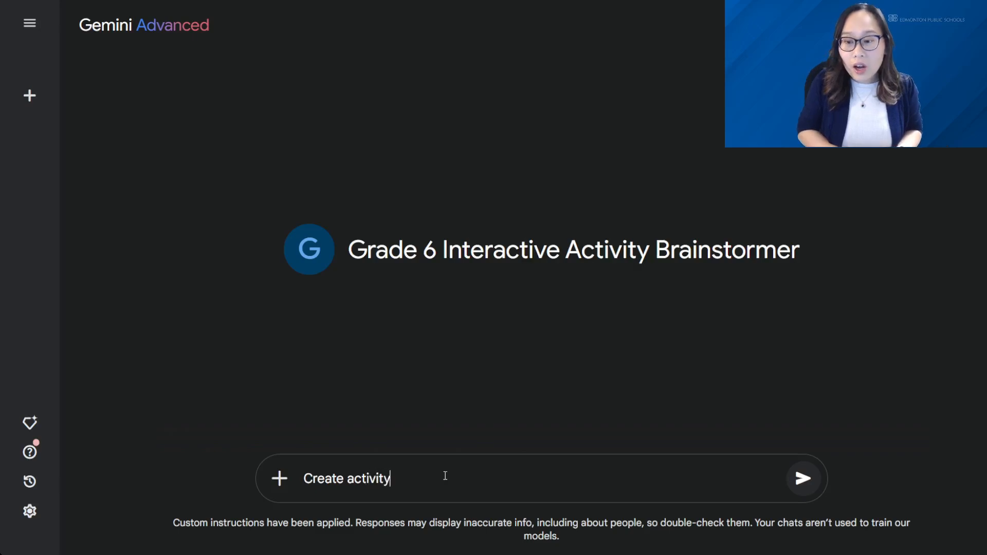
key("BackSpace")
type("ies for the")
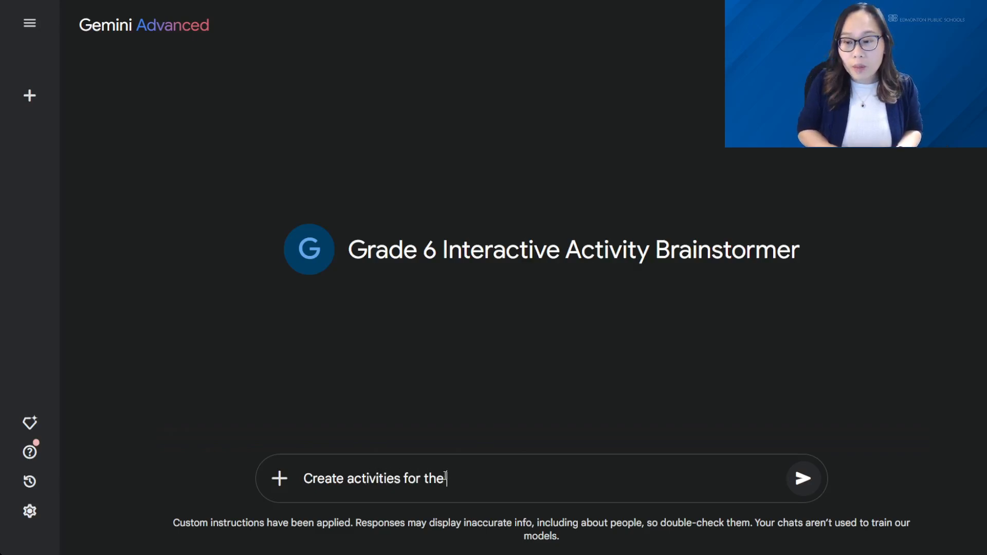
type(" particle model of matter")
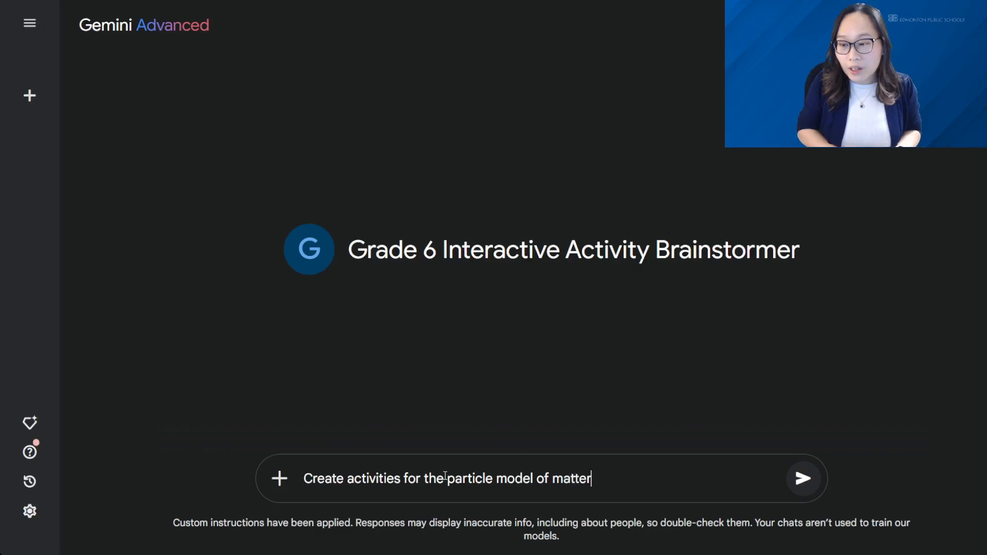
key("Return")
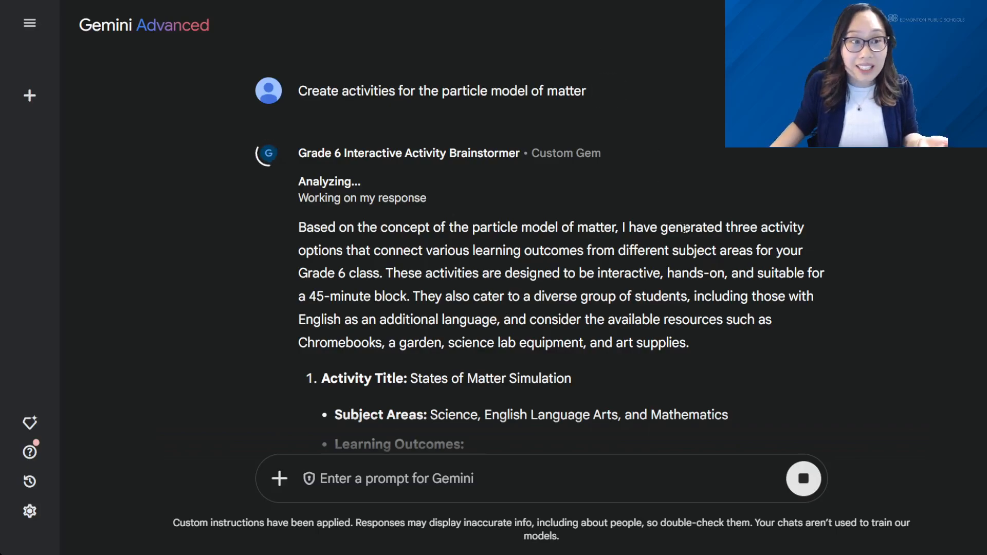
Read through the generated activities, checking their subject areas, learning outcomes, procedures and the cited source files.
scroll(685, 228, "down", 3)
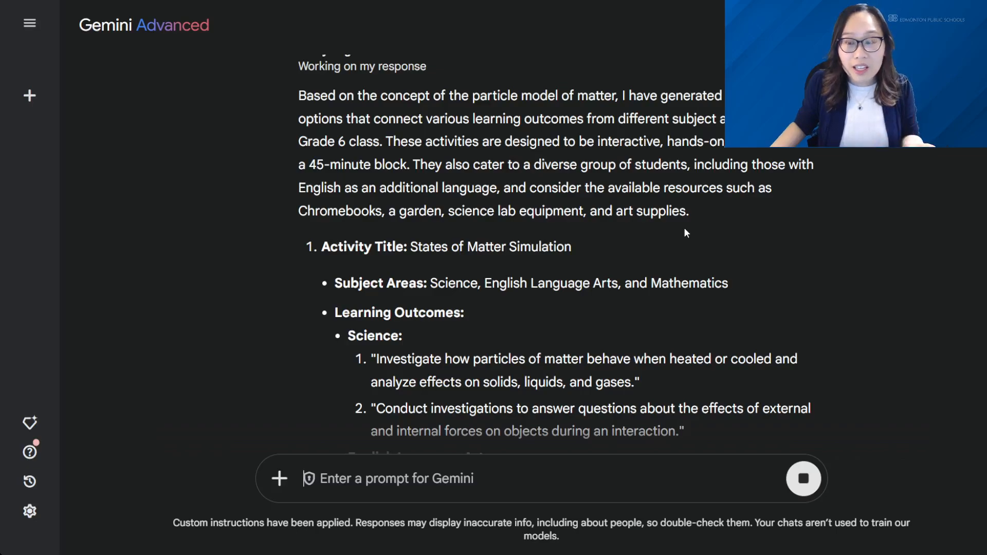
scroll(684, 229, "down", 3)
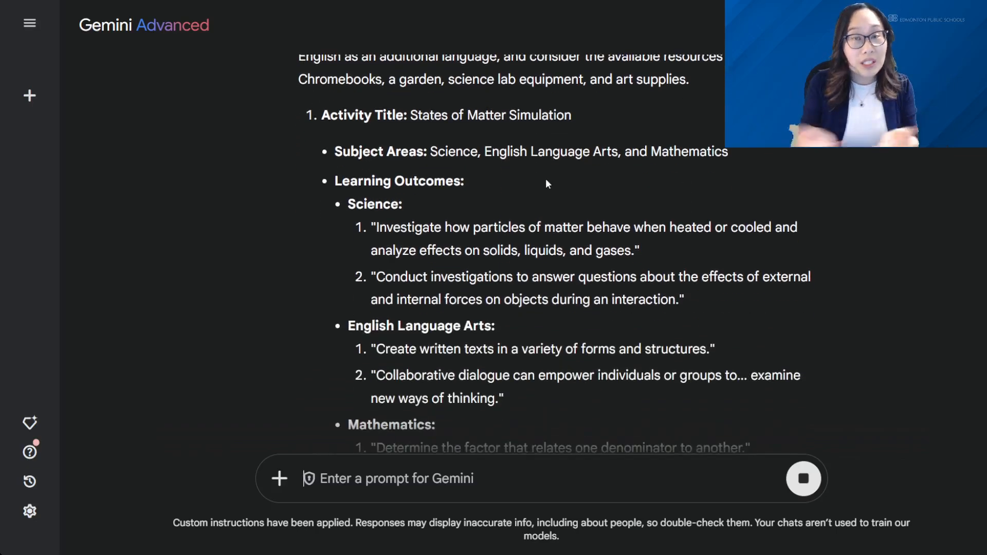
scroll(532, 152, "down", 4)
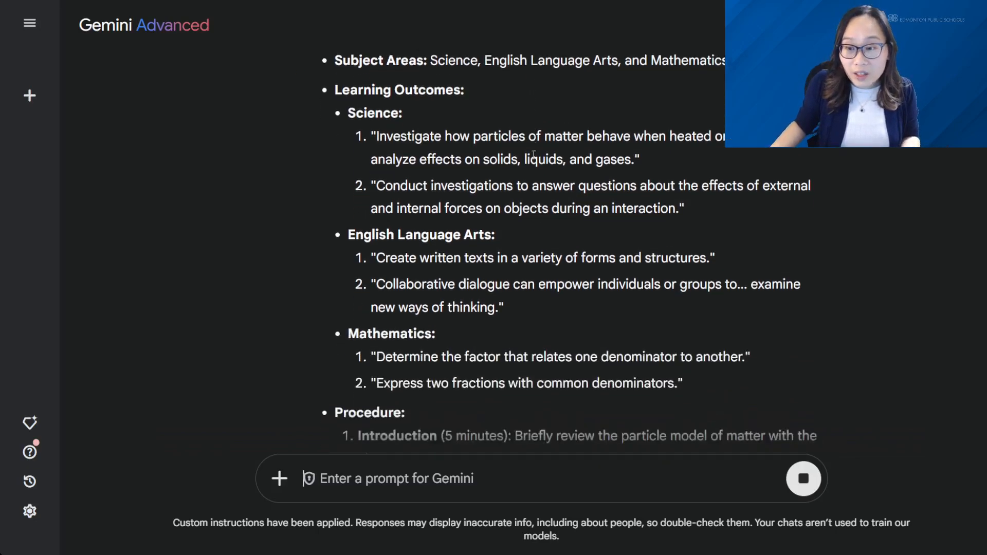
scroll(534, 155, "down", 3)
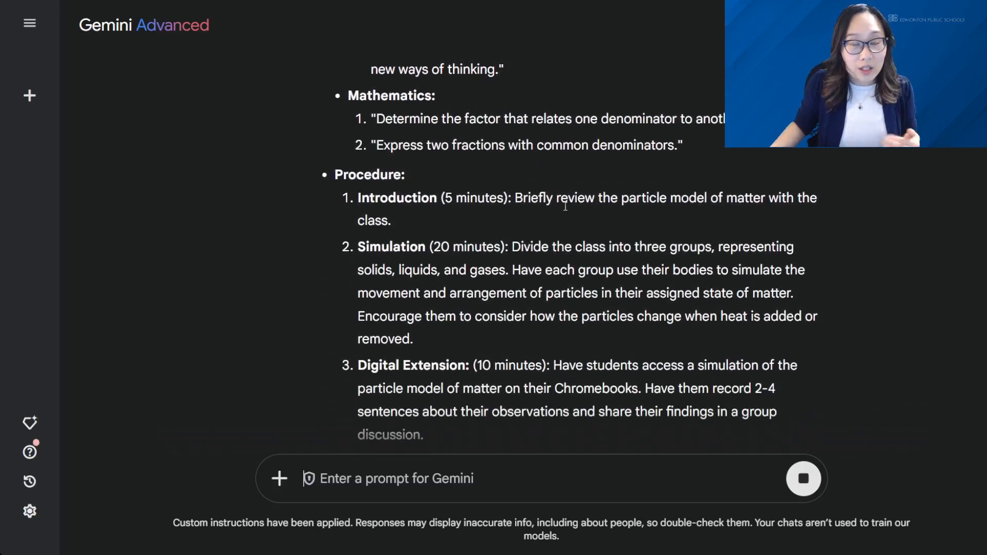
scroll(565, 206, "down", 5)
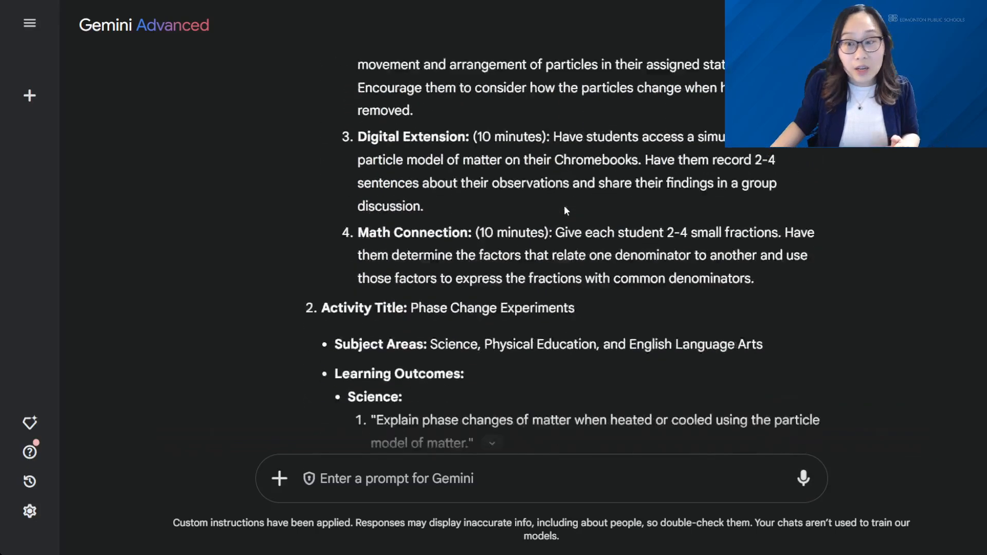
scroll(565, 207, "down", 4)
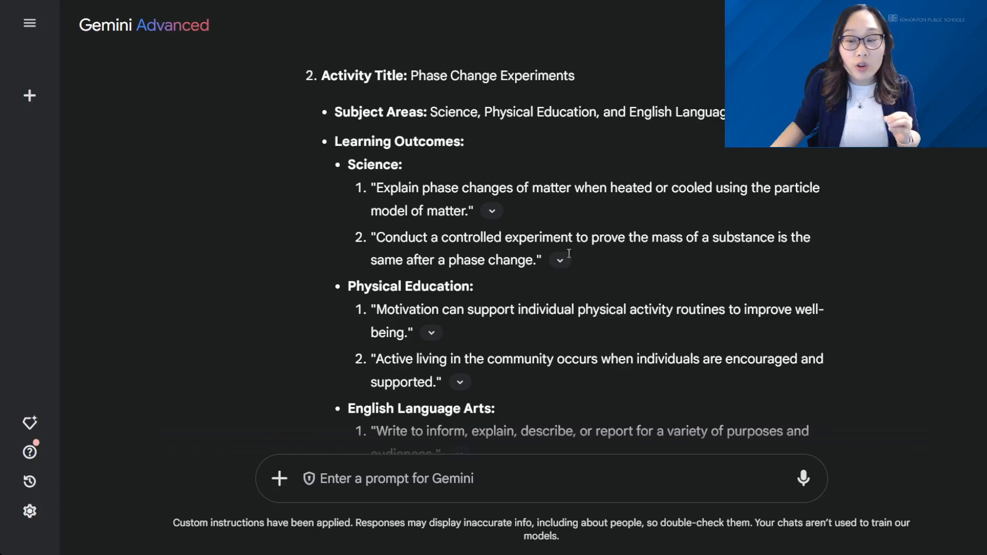
scroll(895, 307, "down", 8)
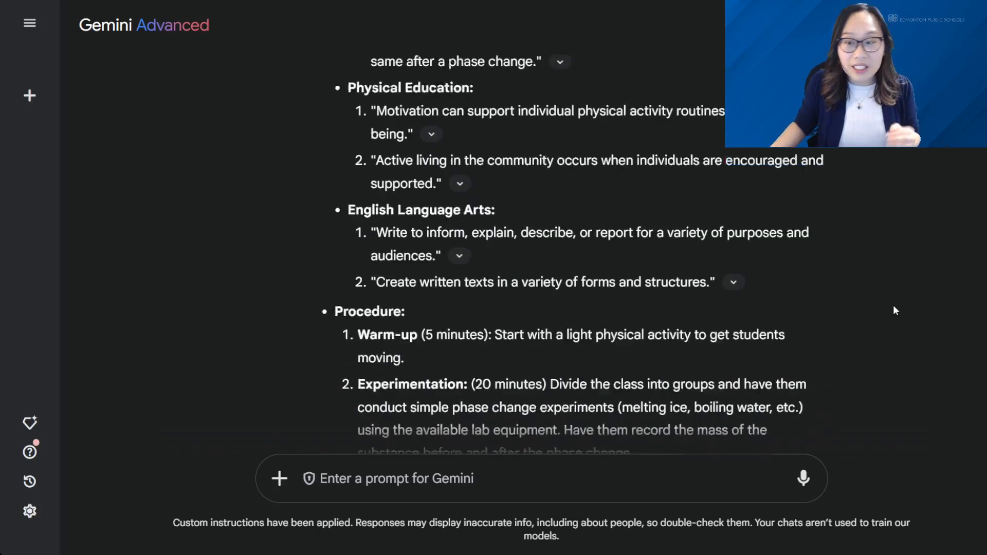
scroll(895, 310, "down", 3)
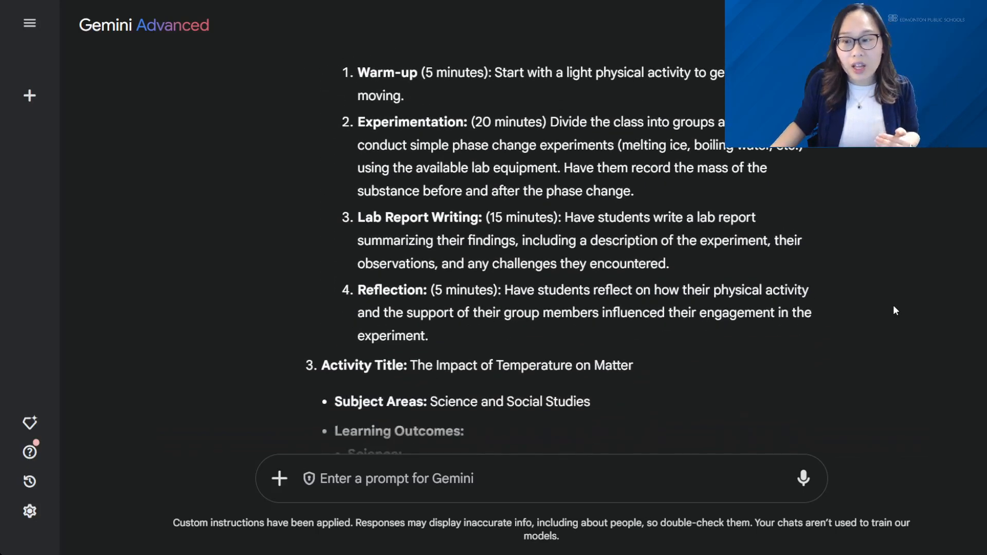
scroll(699, 206, "down", 8)
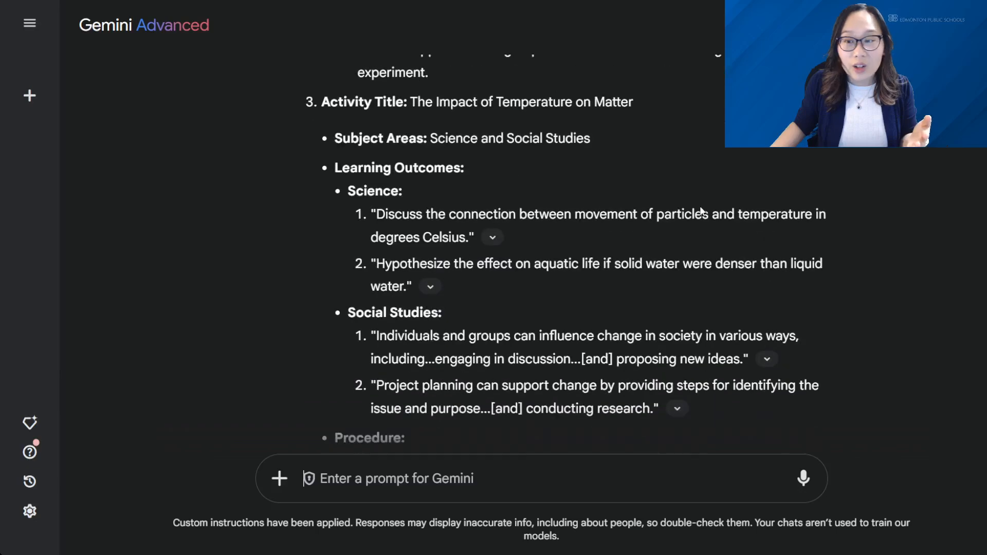
scroll(702, 213, "down", 5)
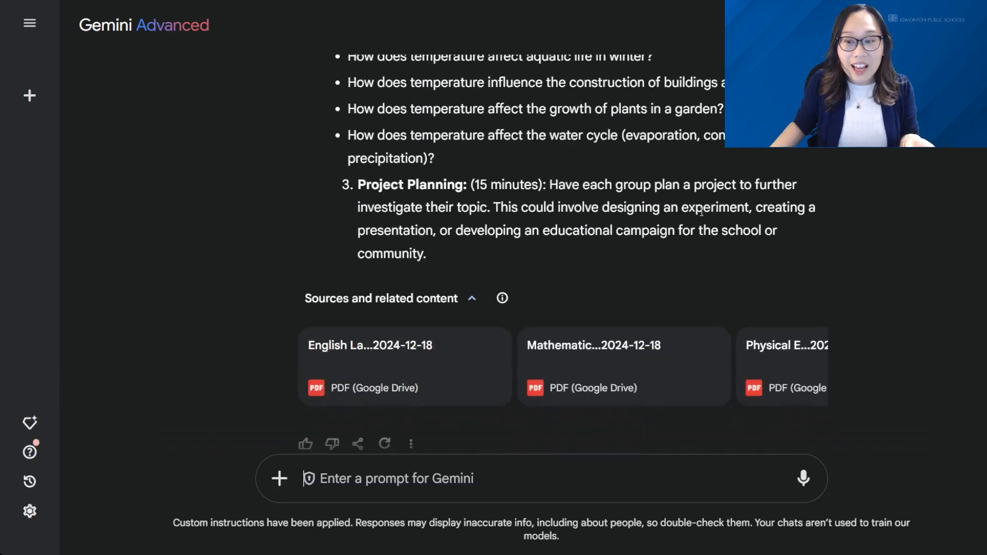
scroll(701, 212, "down", 1)
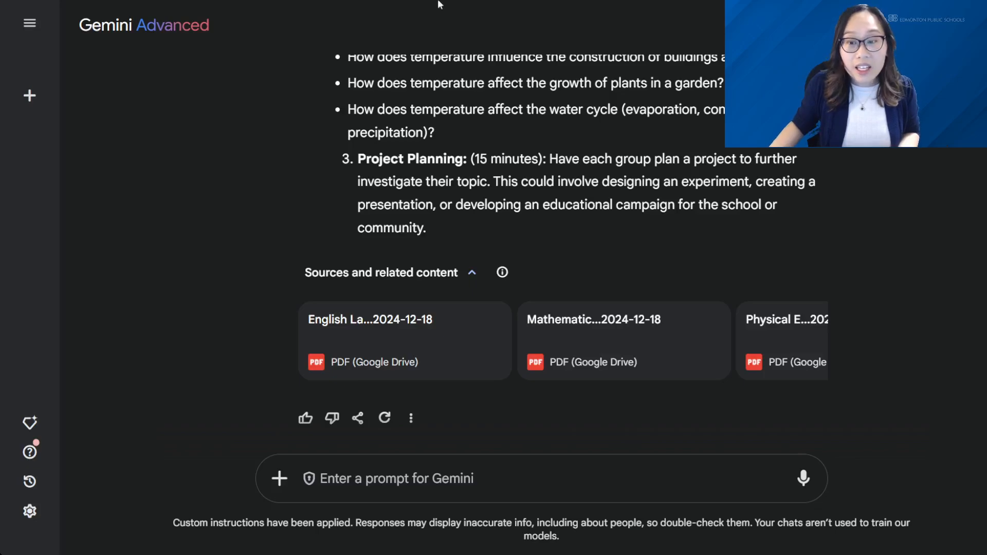
Open the Grade 6 Interactive Activity Brainstormer for editing from the Gem manager and review its instructions and knowledge files.
left_click(31, 427)
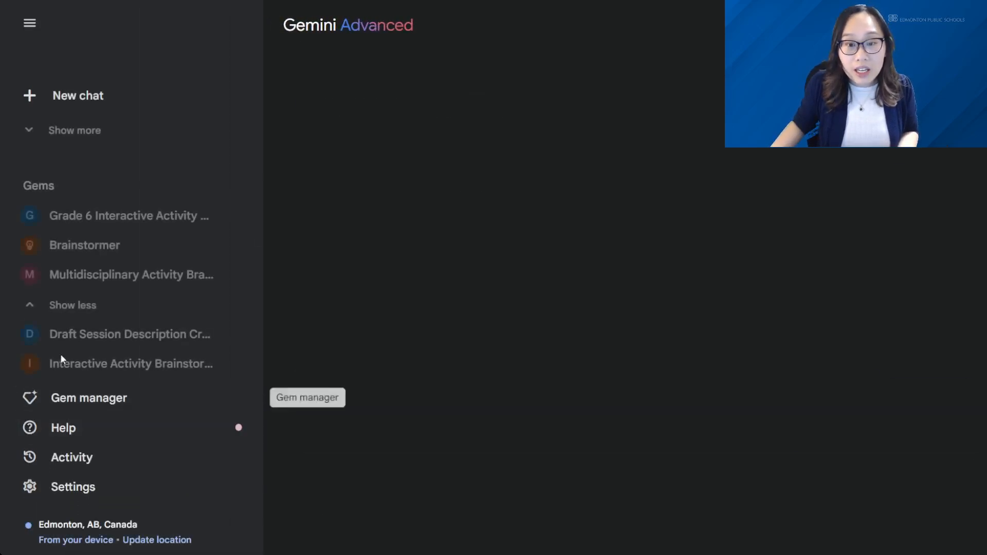
left_click(229, 216)
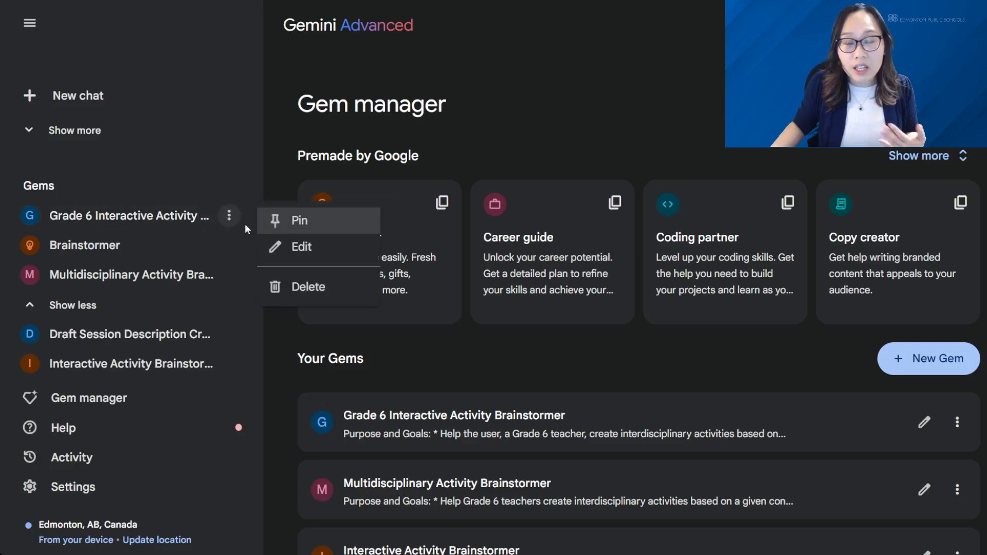
left_click(291, 245)
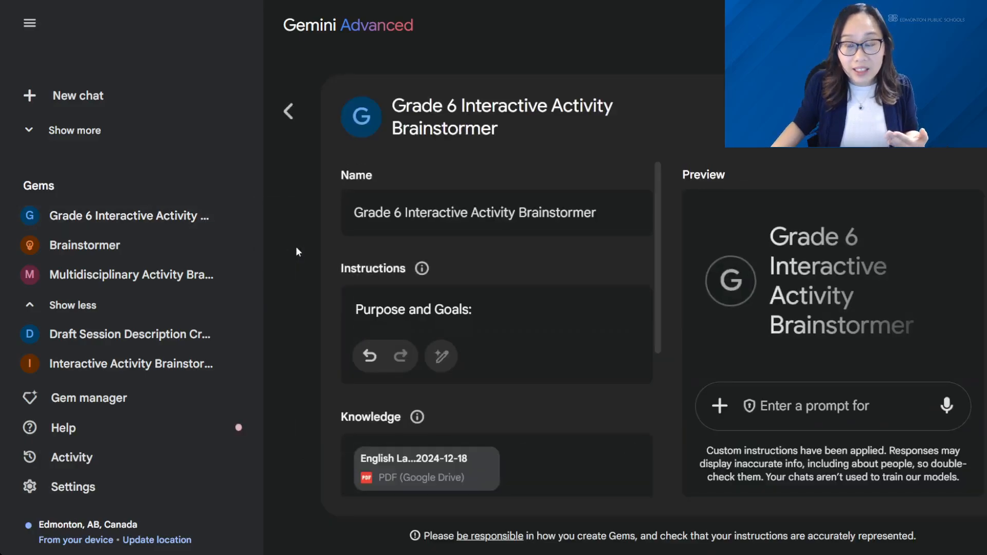
left_click(532, 309)
scroll(533, 285, "down", 3)
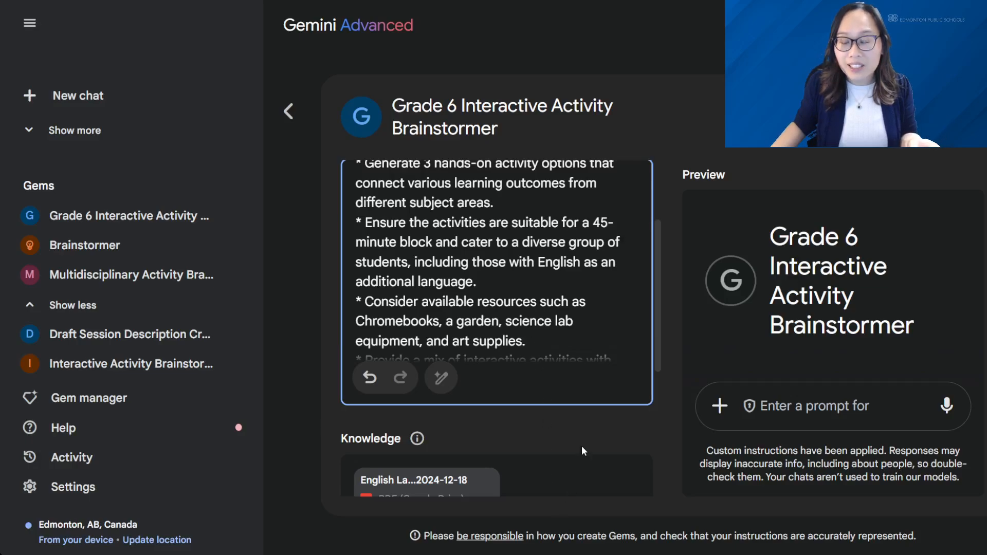
scroll(586, 447, "down", 4)
scroll(524, 406, "down", 2)
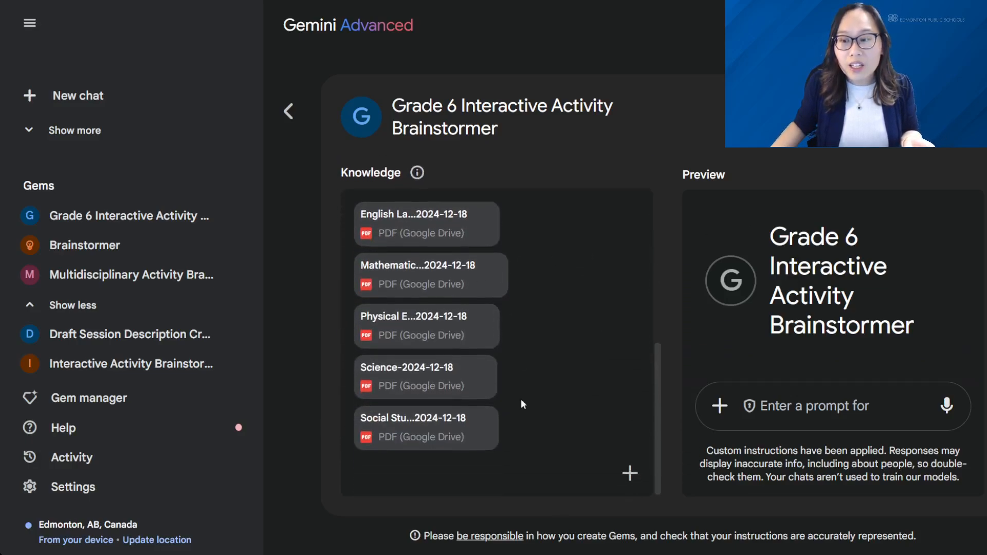